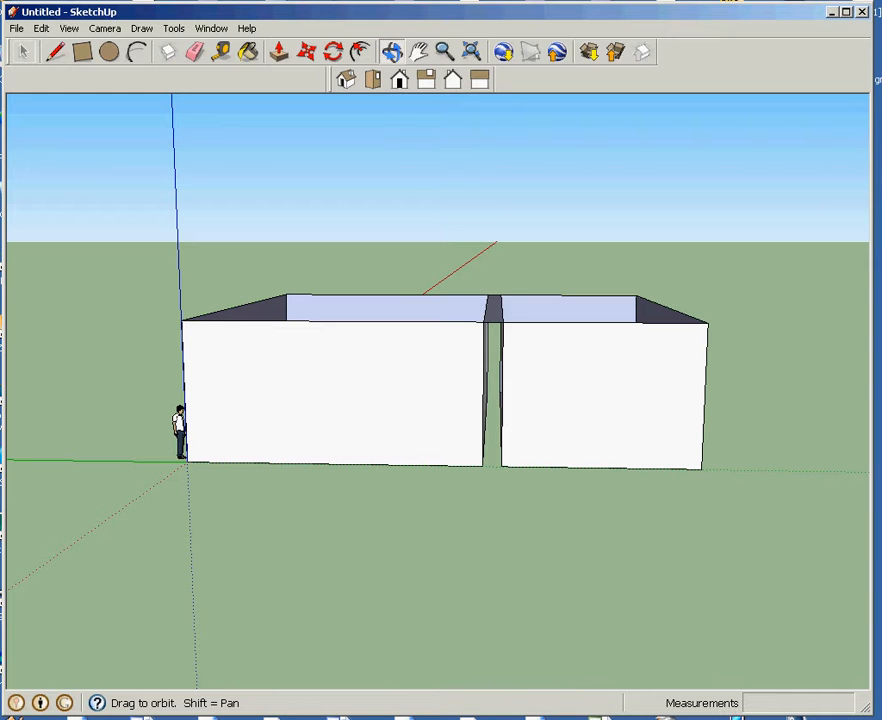
Step: Paint the inner faces of the rear and outer side walls in both rooms with Wood_Board_Cork
drag(730, 258, 738, 266)
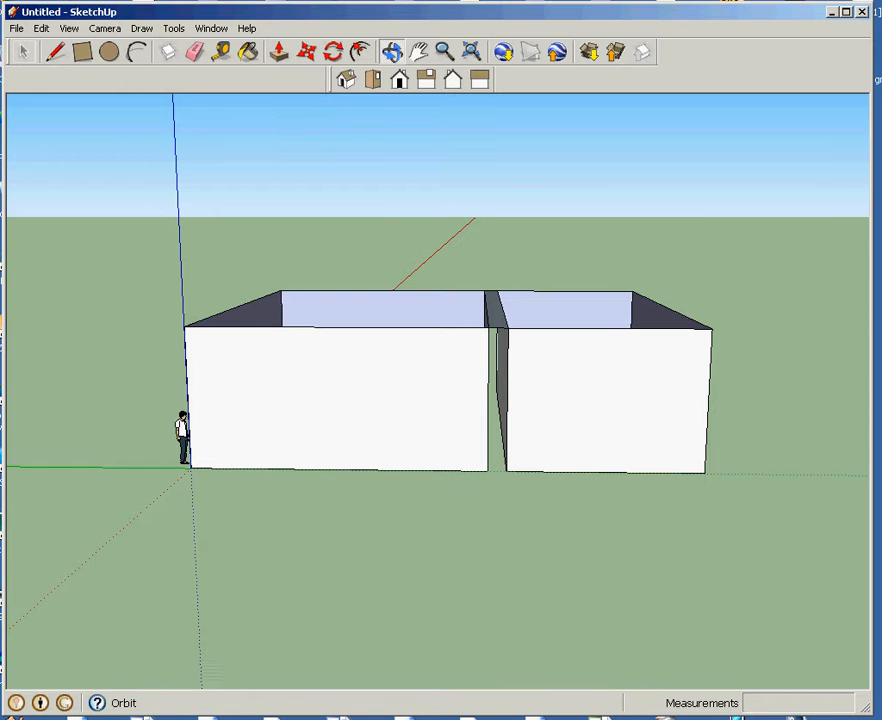
drag(738, 266, 738, 420)
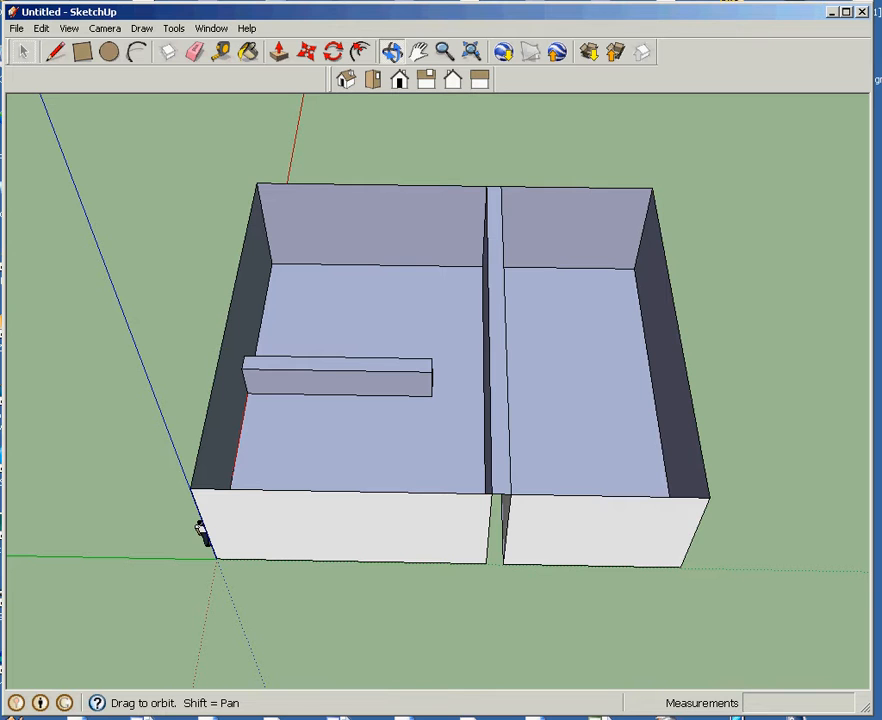
key(b)
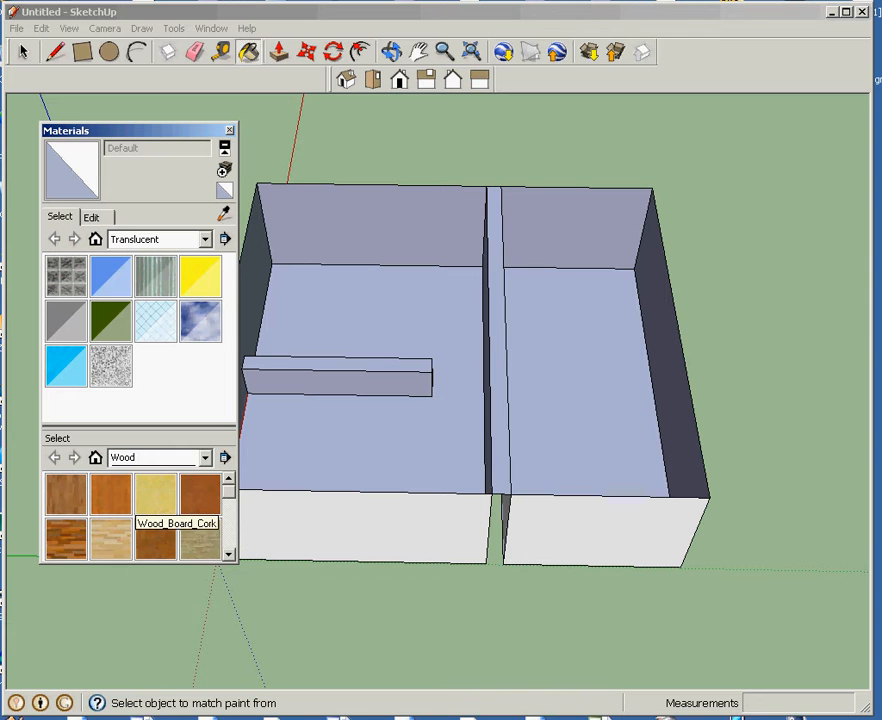
click(155, 493)
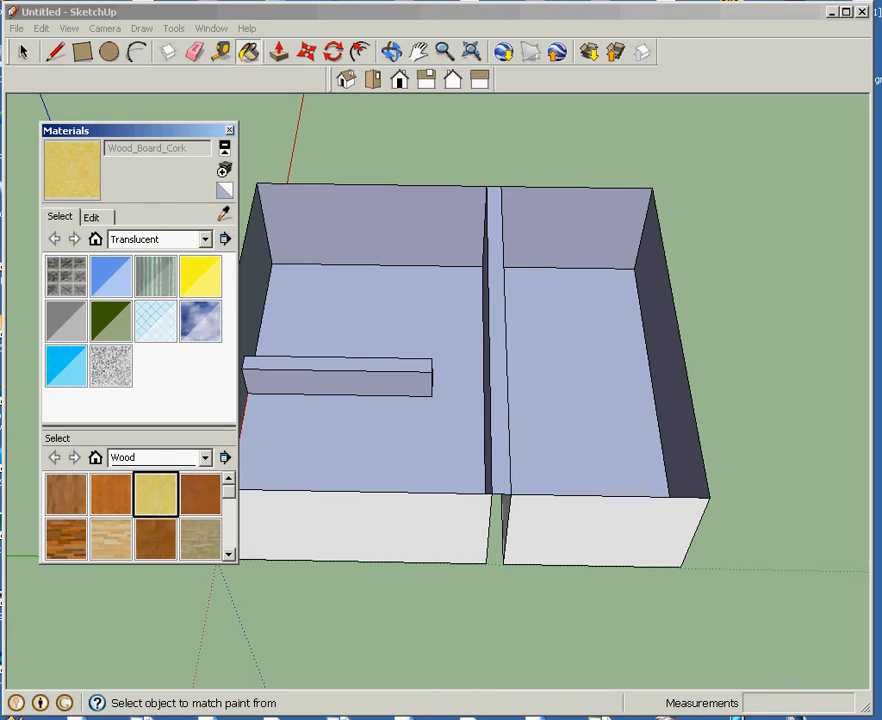
click(371, 225)
click(576, 227)
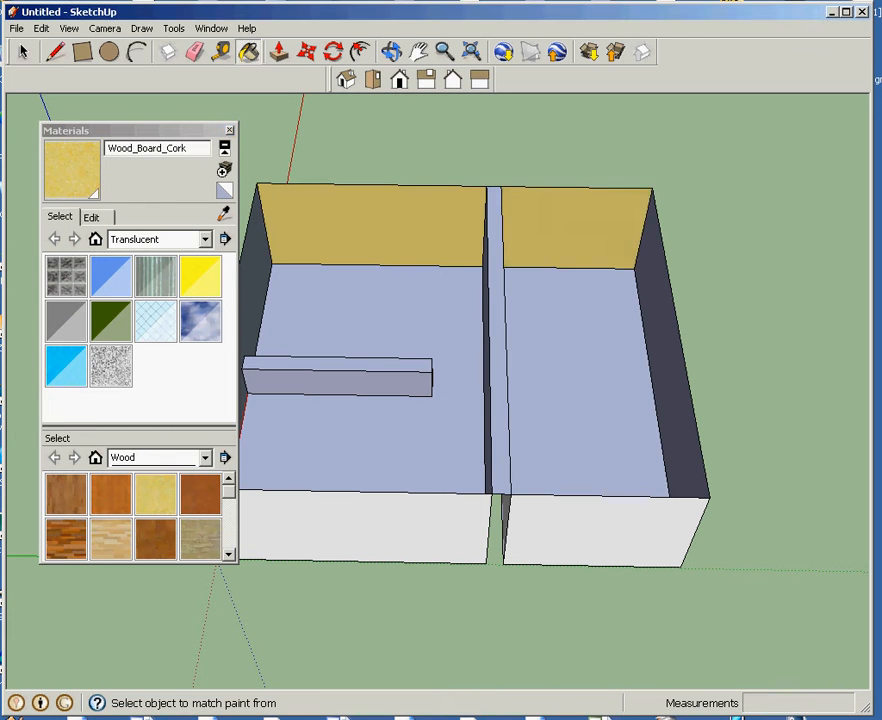
click(667, 370)
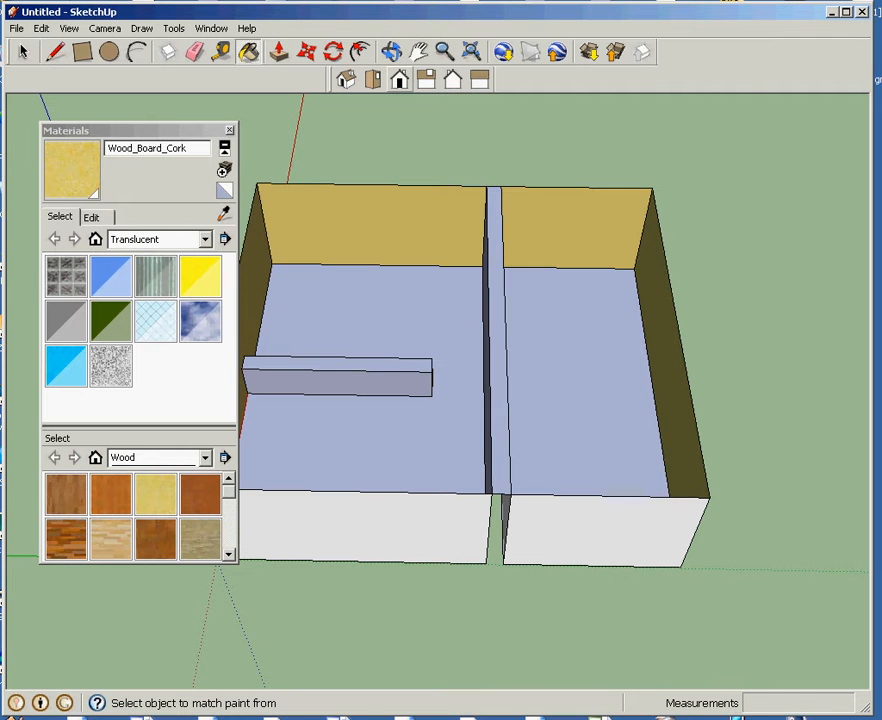
Step: Apply Wood_Board_Cork to the inner front walls of both rooms and the larger room's side of the dividing wall
click(392, 52)
drag(380, 420, 760, 345)
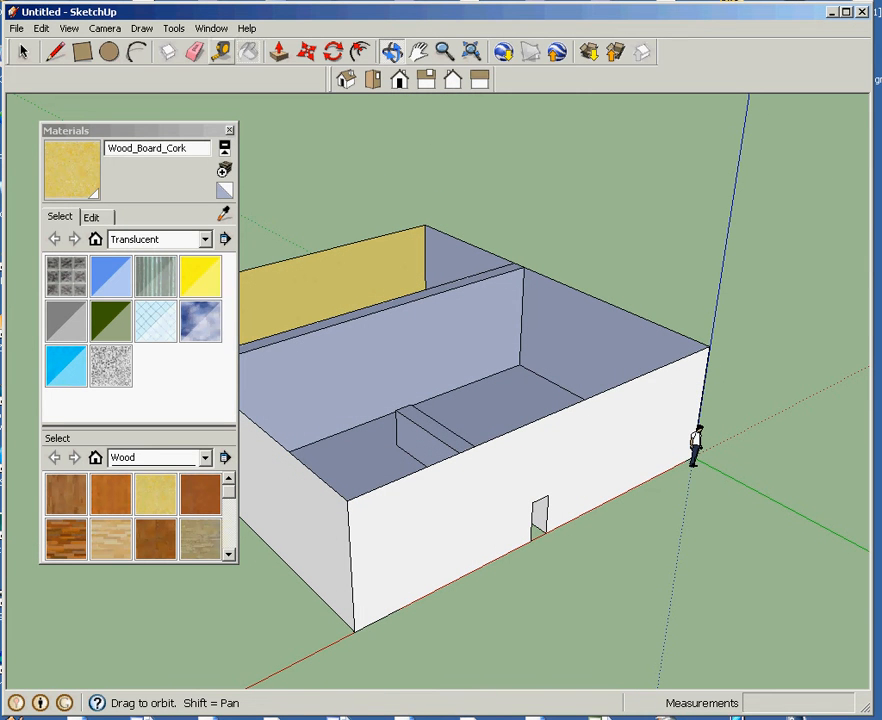
click(248, 52)
click(455, 258)
click(590, 340)
click(400, 355)
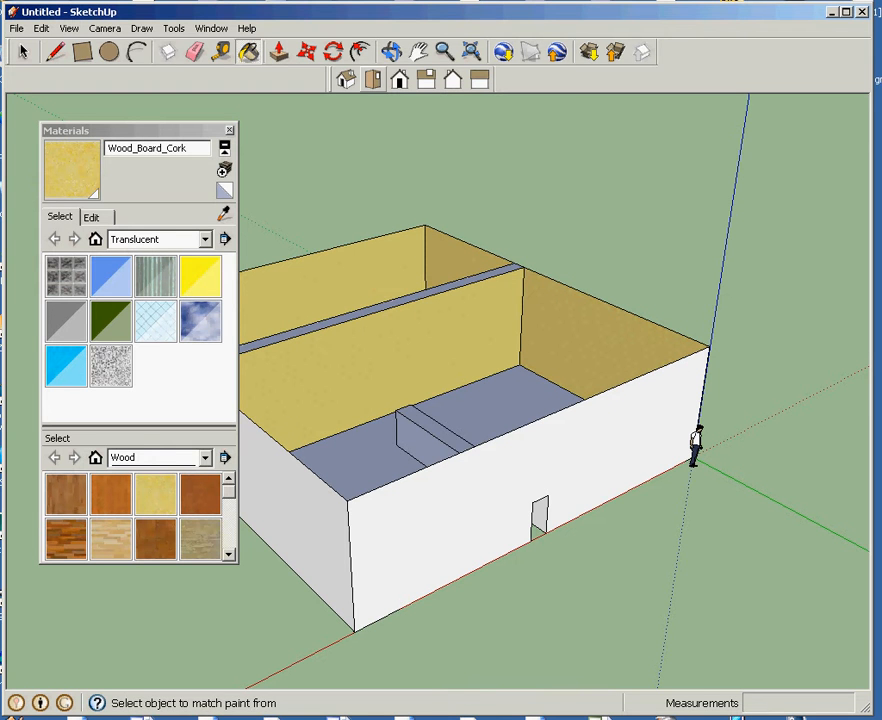
Step: Paint the narrower room's side of the dividing wall with Wood_Board_Cork
click(419, 52)
click(392, 52)
mouse_move(520, 420)
mouse_down()
mouse_move(445, 380)
mouse_move(262, 462)
mouse_up()
drag(630, 440, 360, 500)
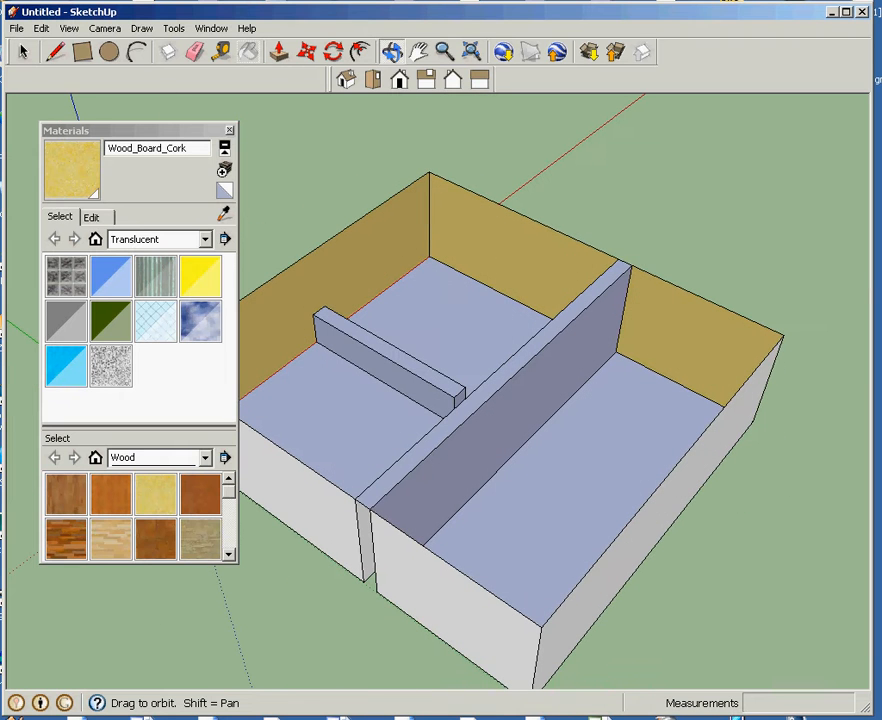
click(224, 214)
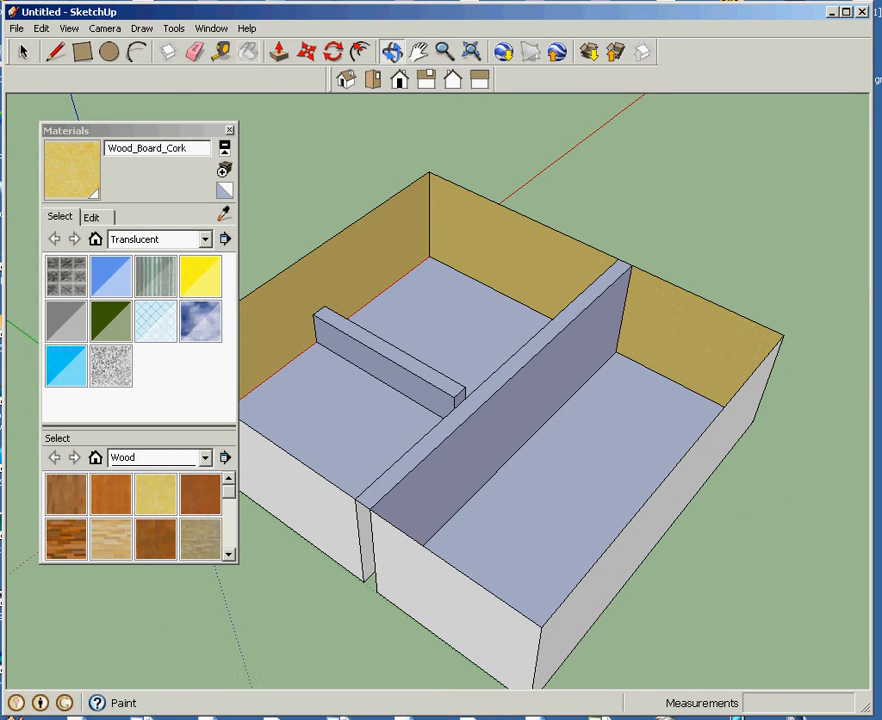
click(500, 405)
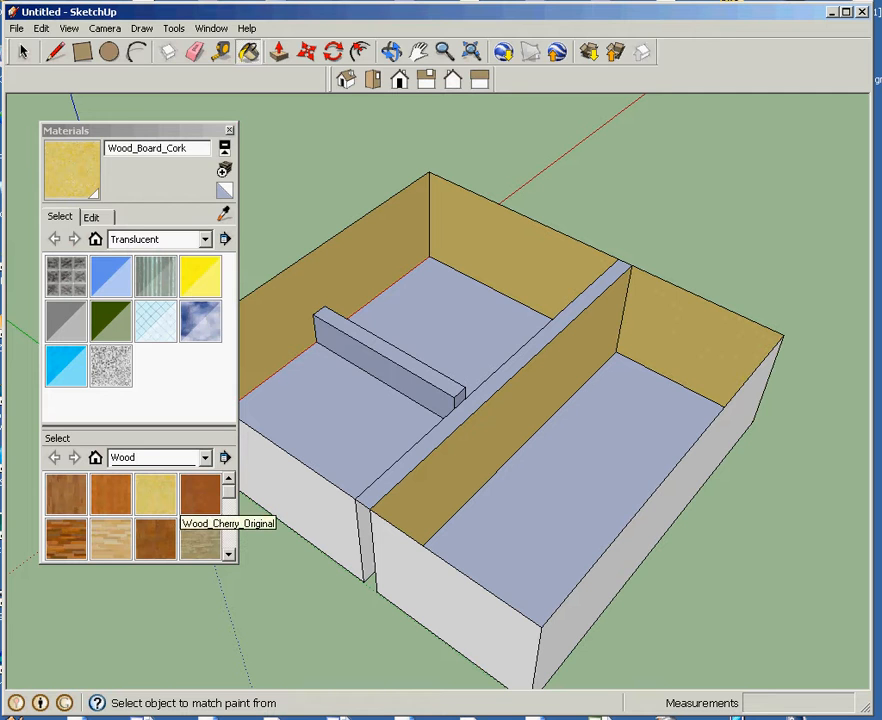
Step: Cover the floors of both rooms with Carpet_Berber_Multi from the Carpet and Textiles collection
click(204, 239)
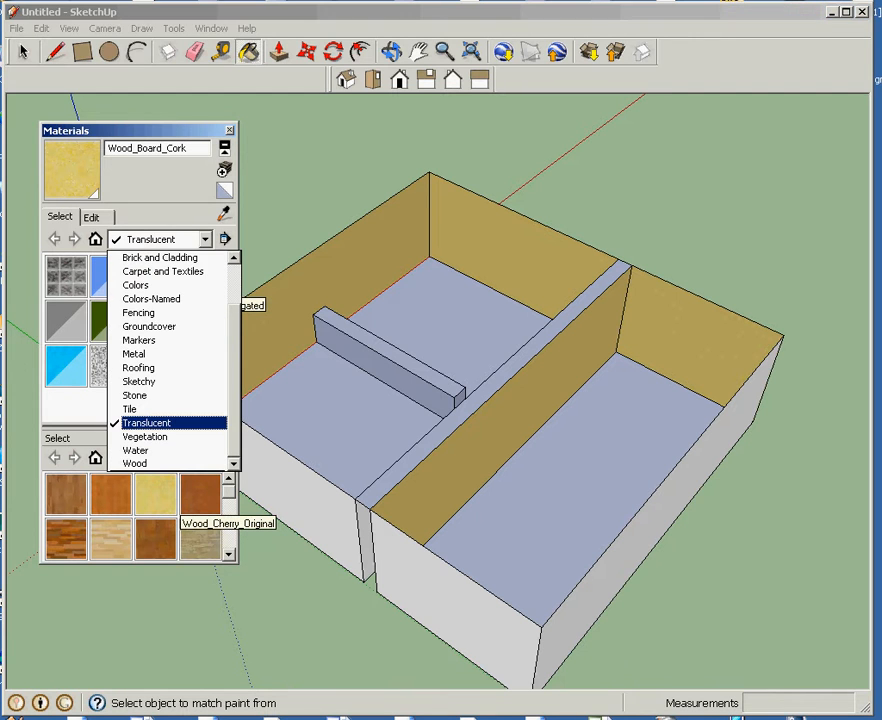
click(162, 271)
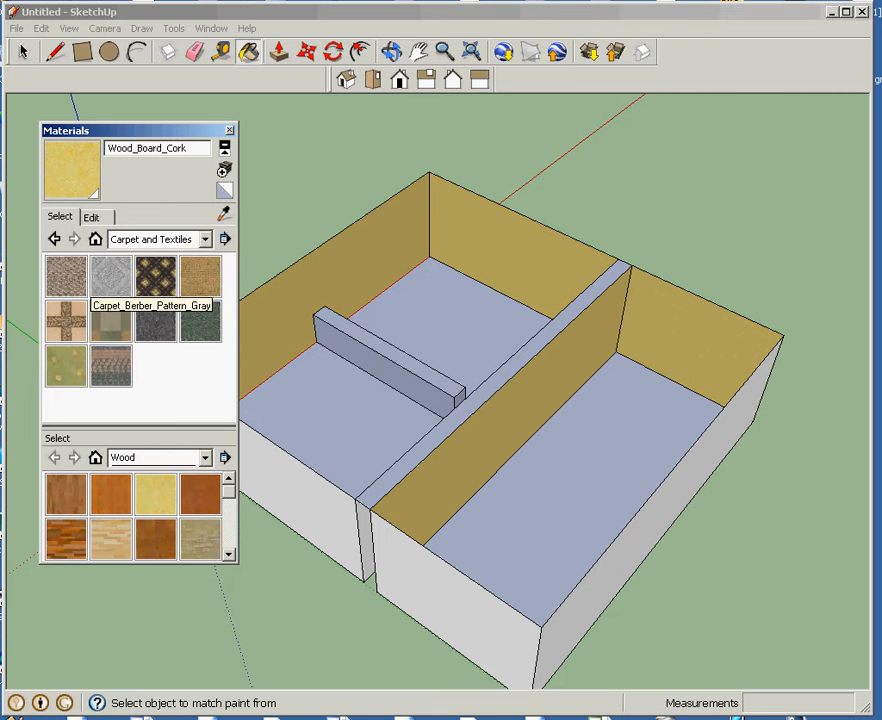
click(66, 280)
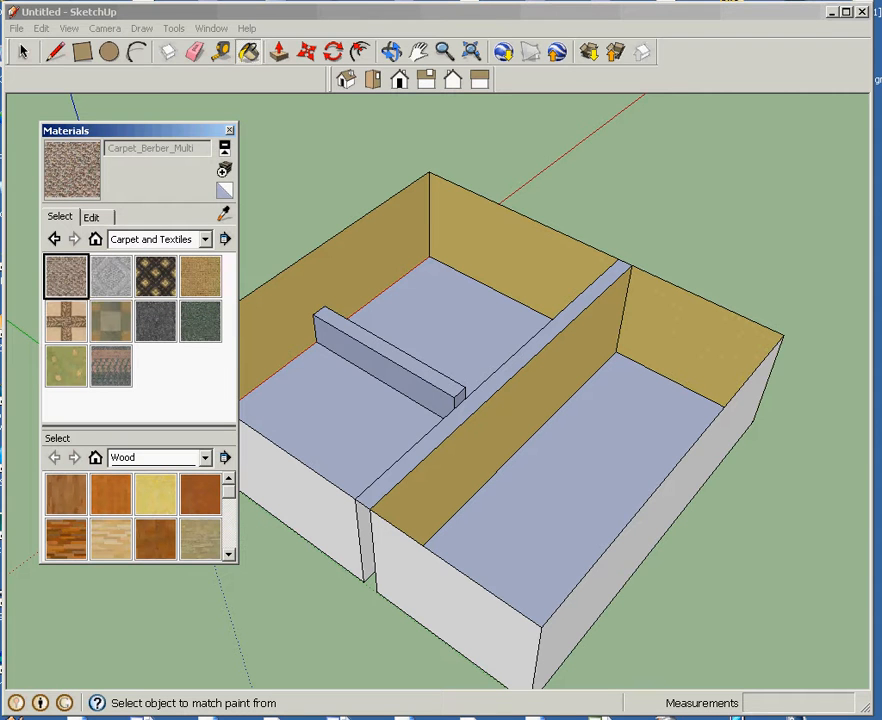
click(352, 420)
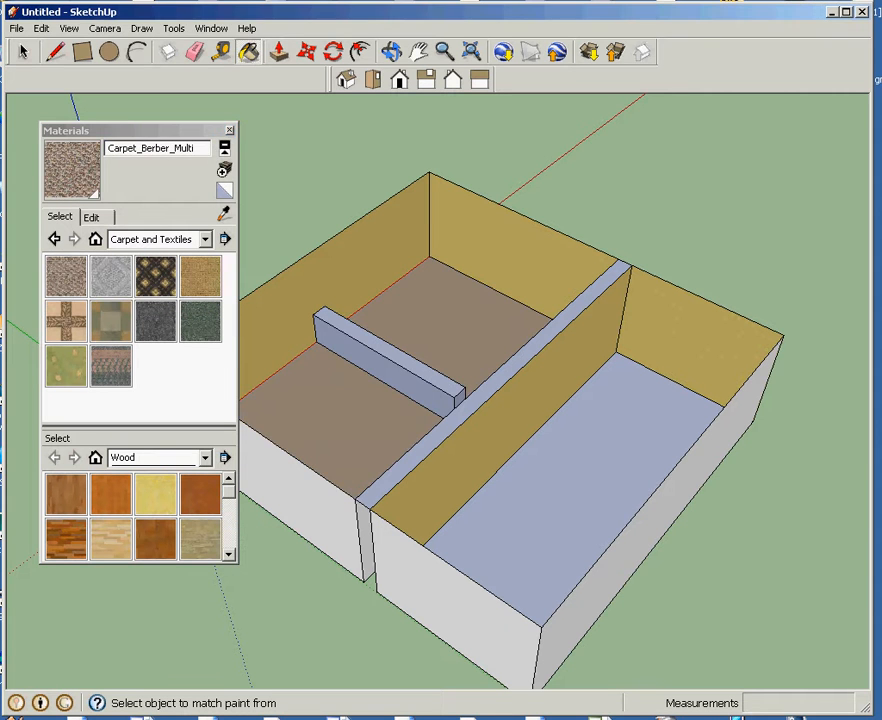
click(573, 480)
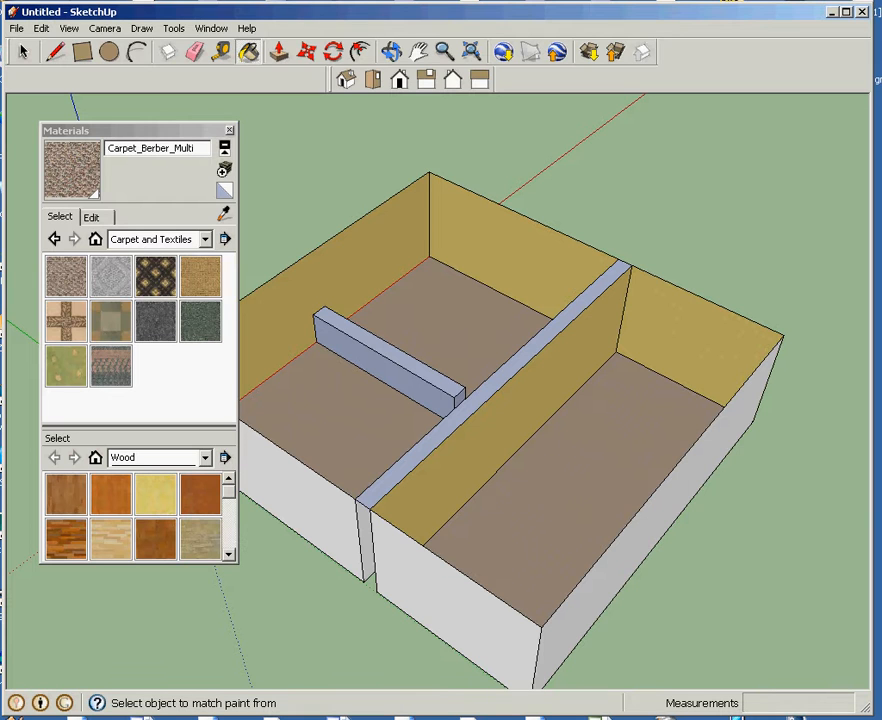
Step: Paint the low partition's front side, top and free end with Wood_Floor_Parquet
click(155, 537)
click(388, 370)
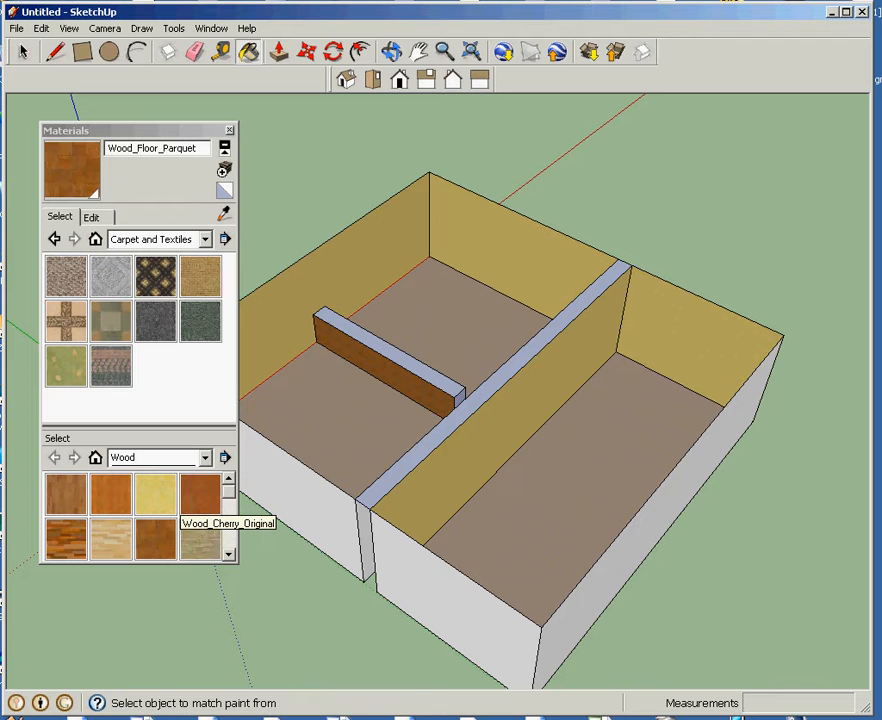
click(388, 350)
click(459, 398)
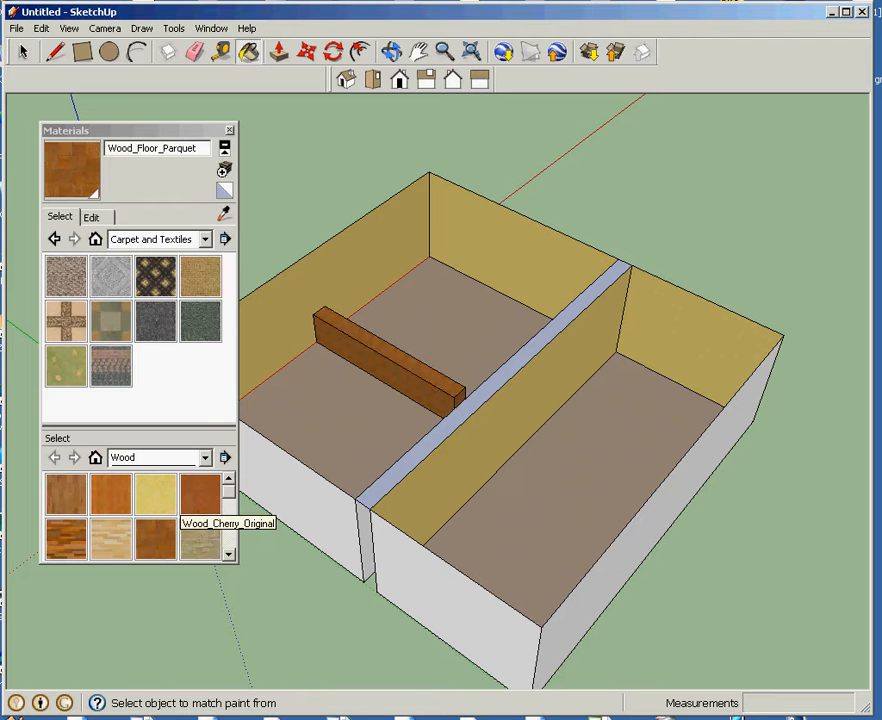
Step: Paint the unpainted rear side of the low partition with Metal_Embossed from the Metal collection
key(o)
drag(400, 420, 570, 440)
drag(300, 520, 750, 450)
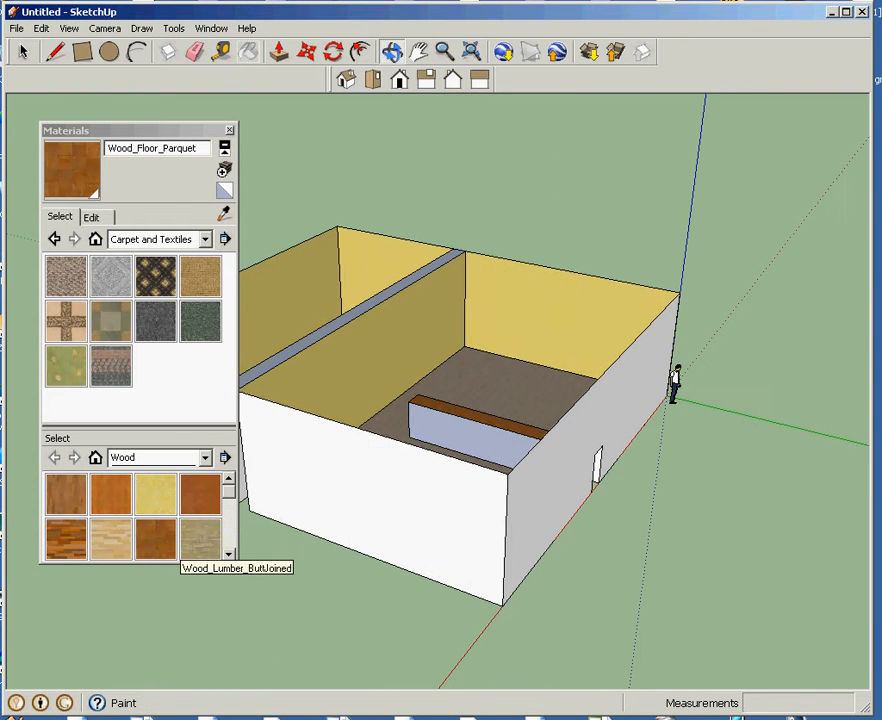
click(249, 52)
key(alt)
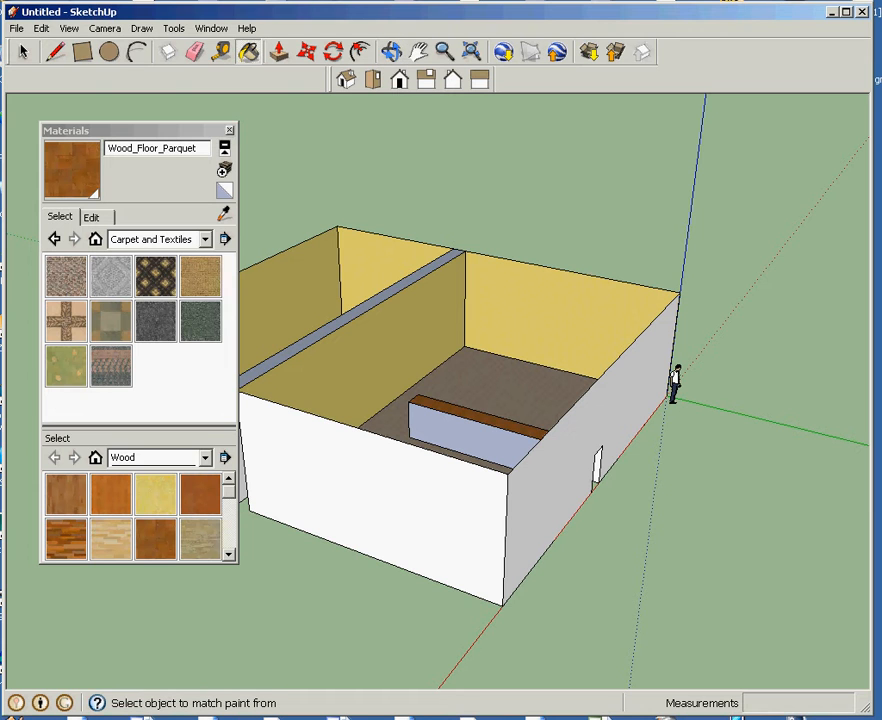
click(205, 239)
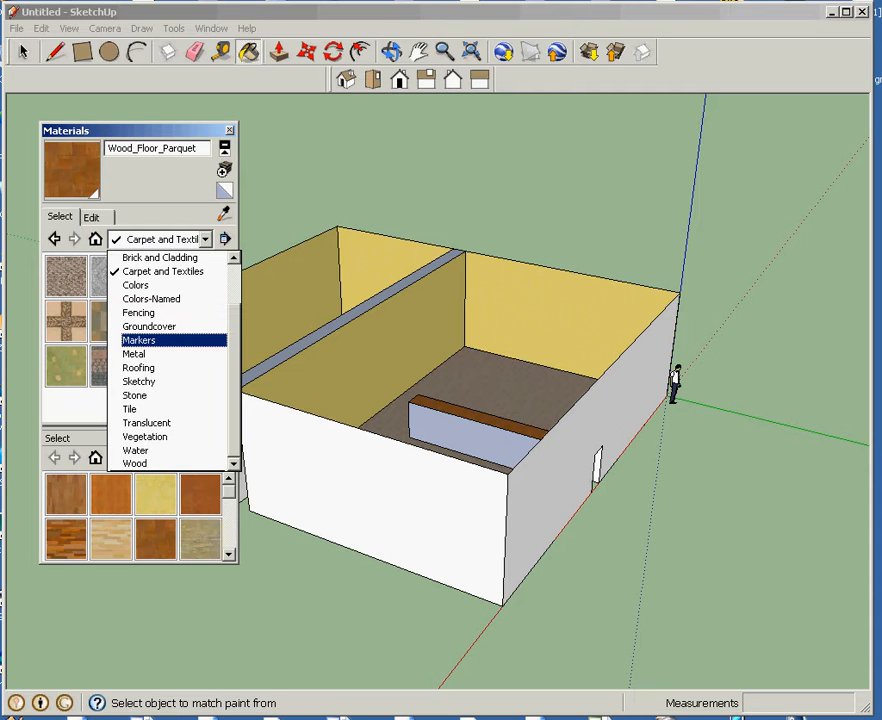
click(134, 354)
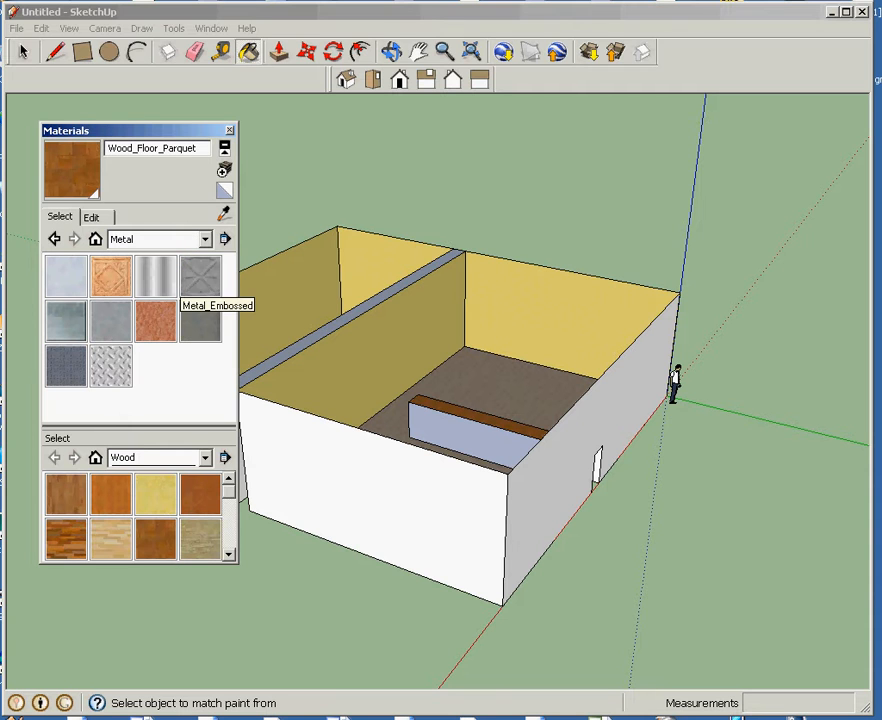
click(200, 277)
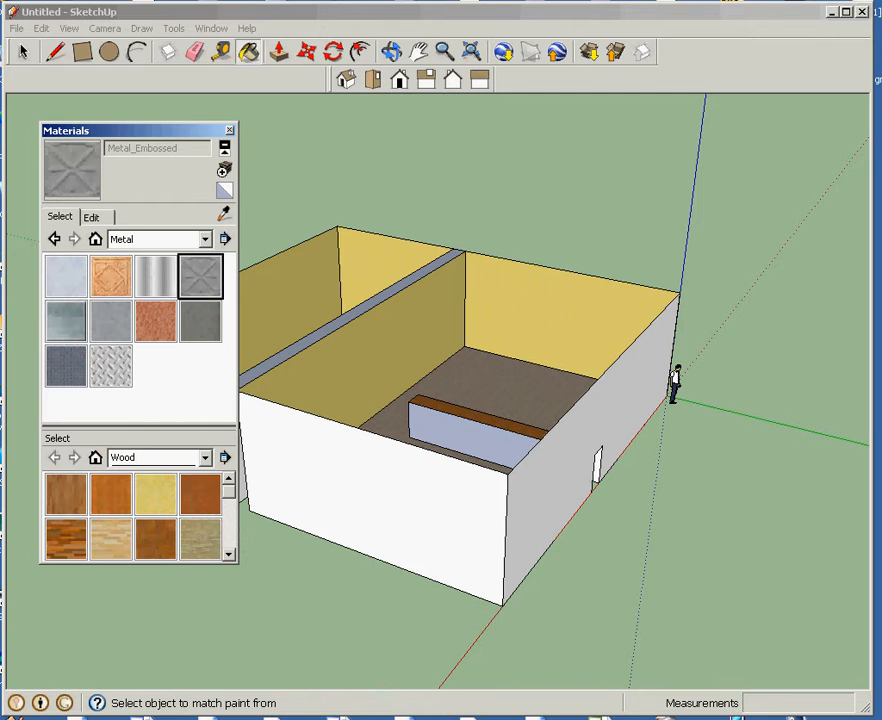
click(470, 430)
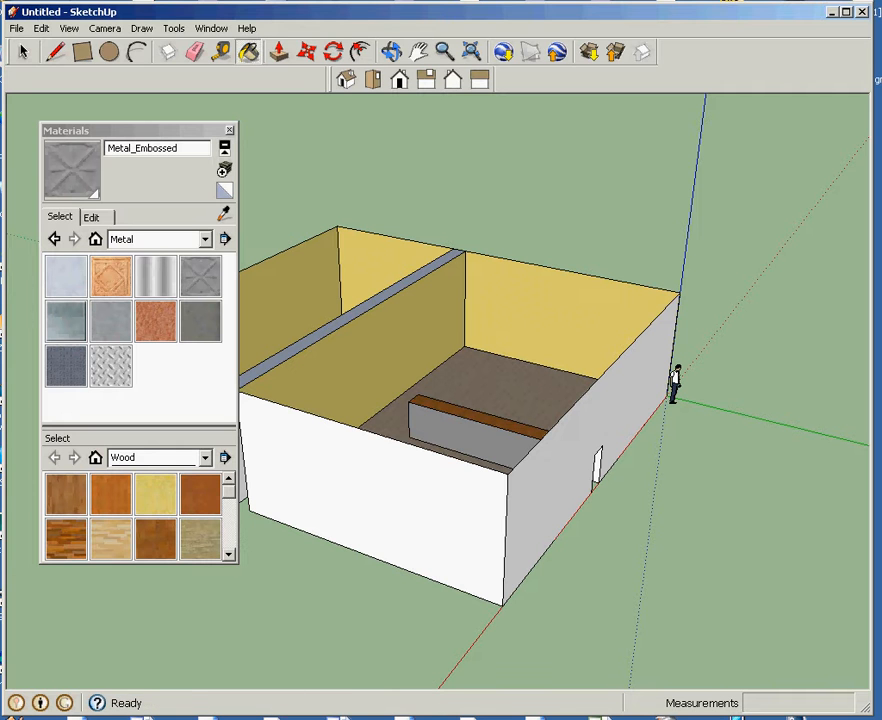
Step: Draw a full-height rectangle about 4' 6" wide at the end of the doorway wall's outer face, farthest from the origin
click(392, 52)
drag(566, 470, 390, 300)
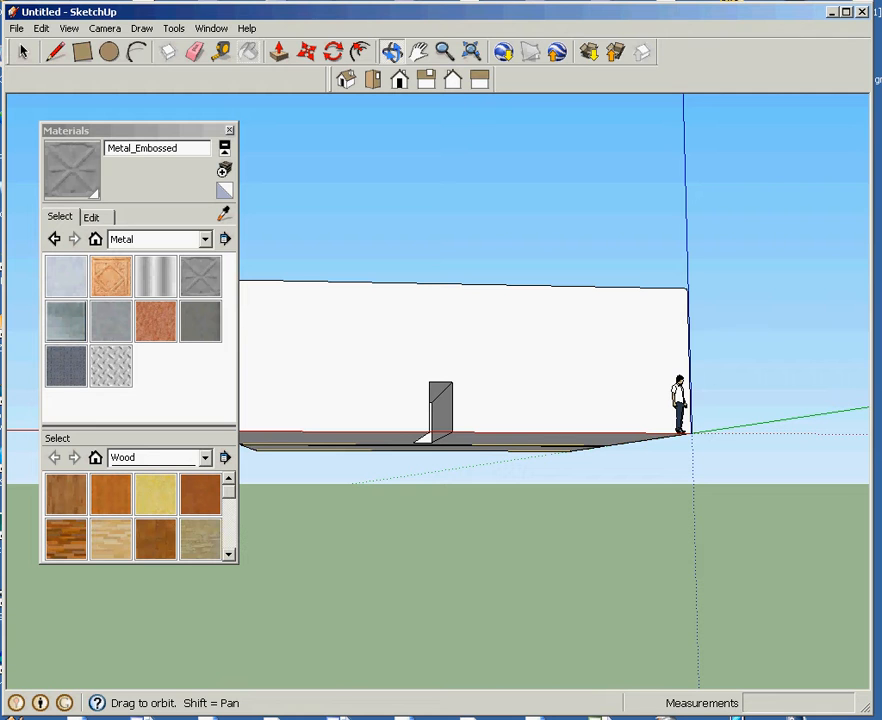
drag(100, 130, 701, 104)
click(830, 103)
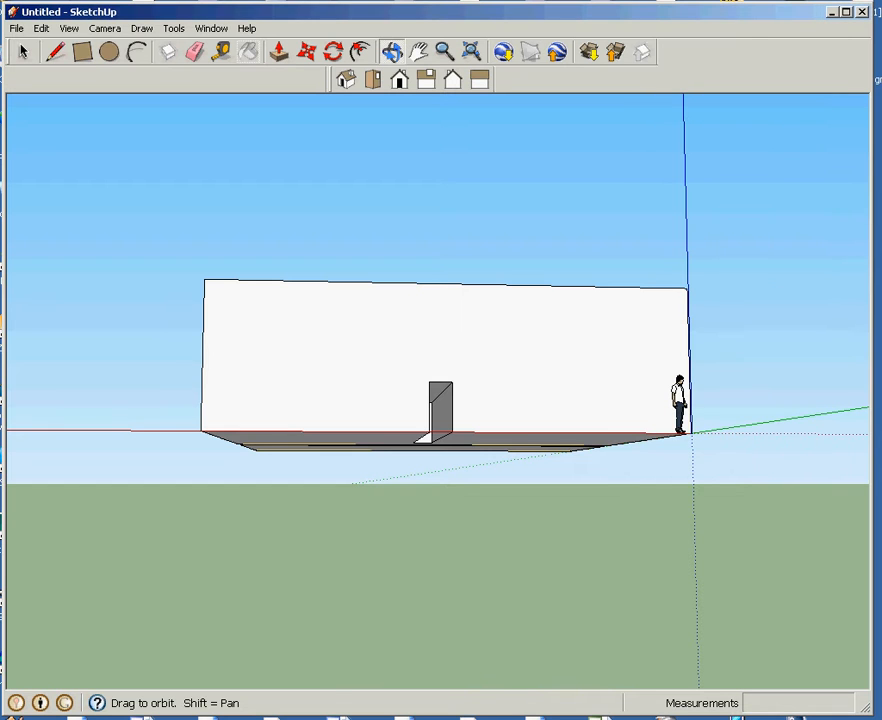
click(83, 51)
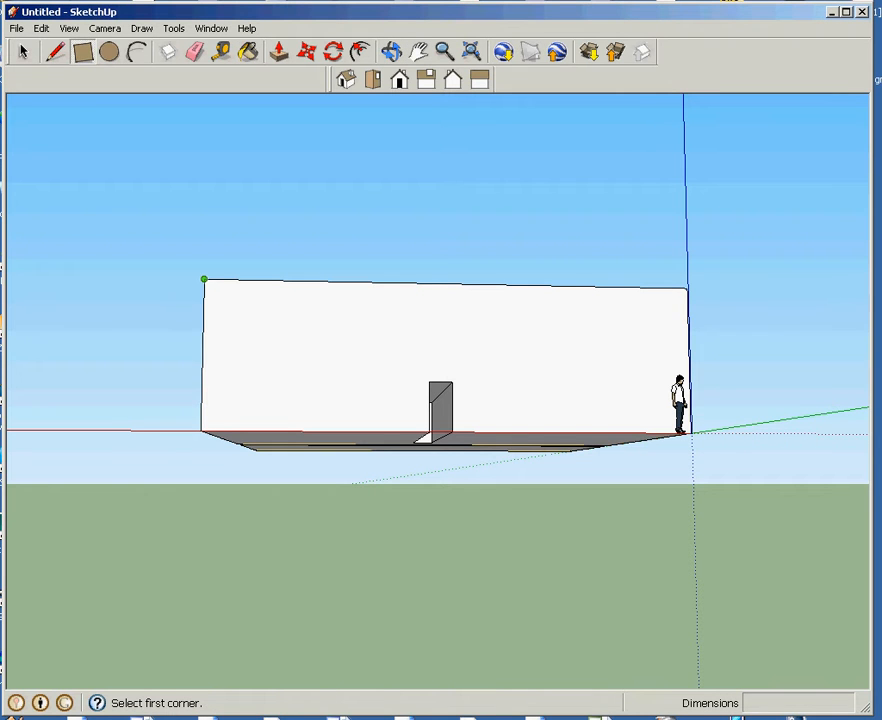
click(204, 281)
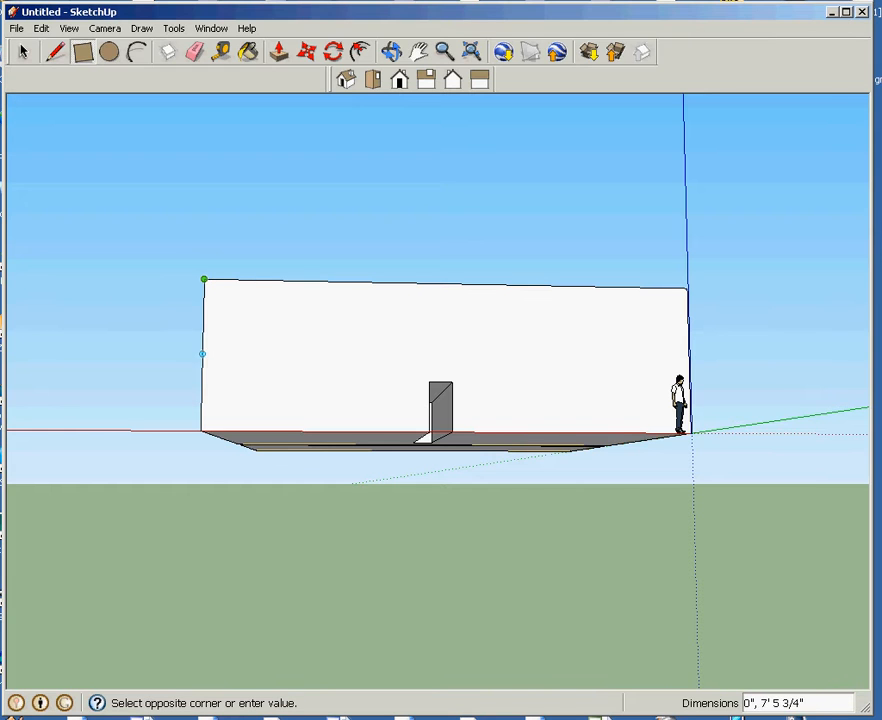
click(201, 431)
click(201, 431)
click(247, 431)
click(247, 431)
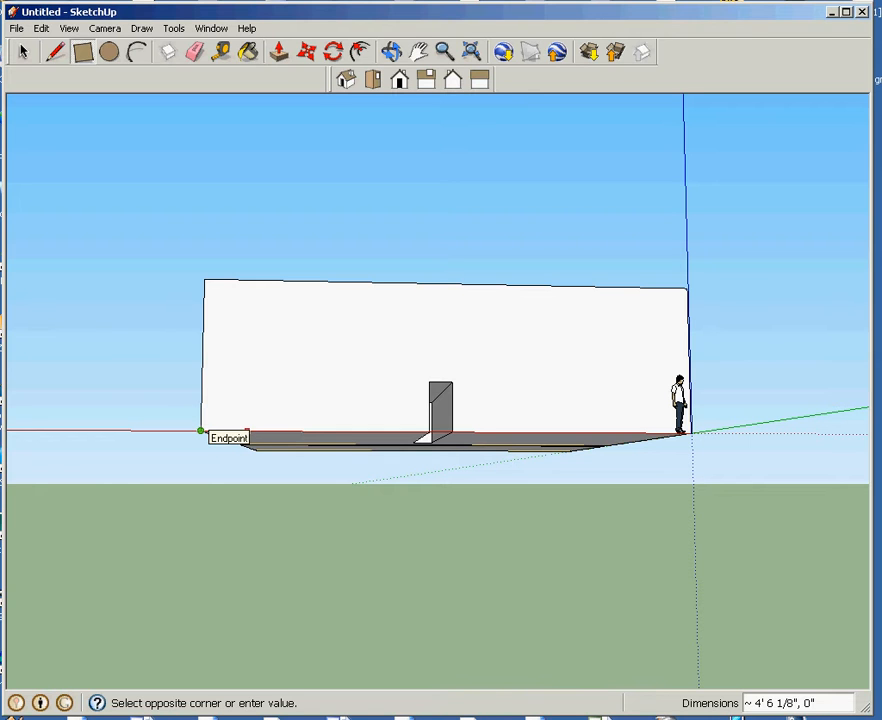
click(204, 279)
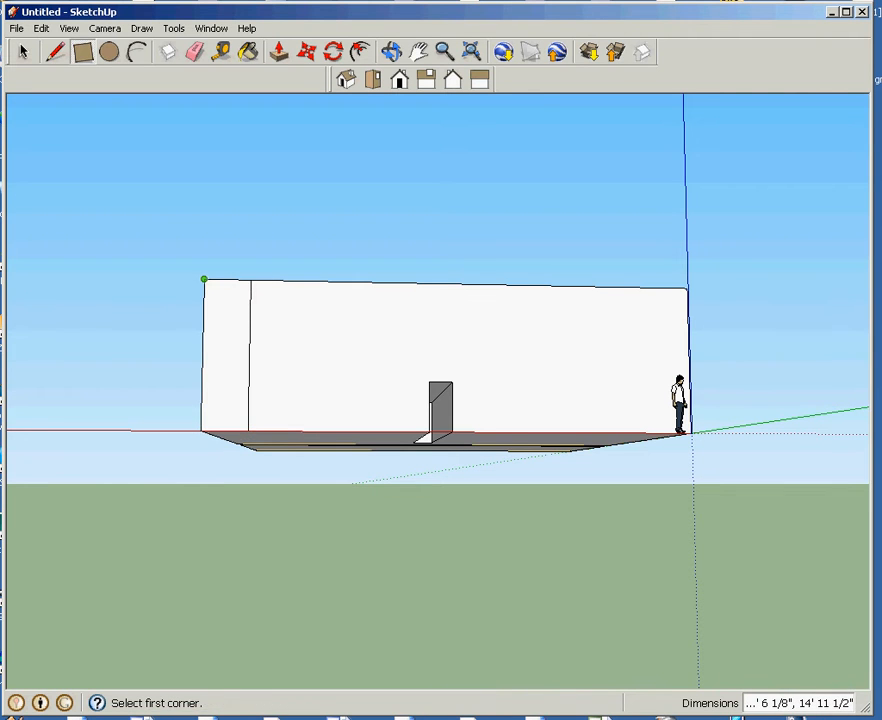
Step: Draw a rectangle over the entire outer doorway wall, from its far upper corner to the origin, covering the door opening
click(204, 279)
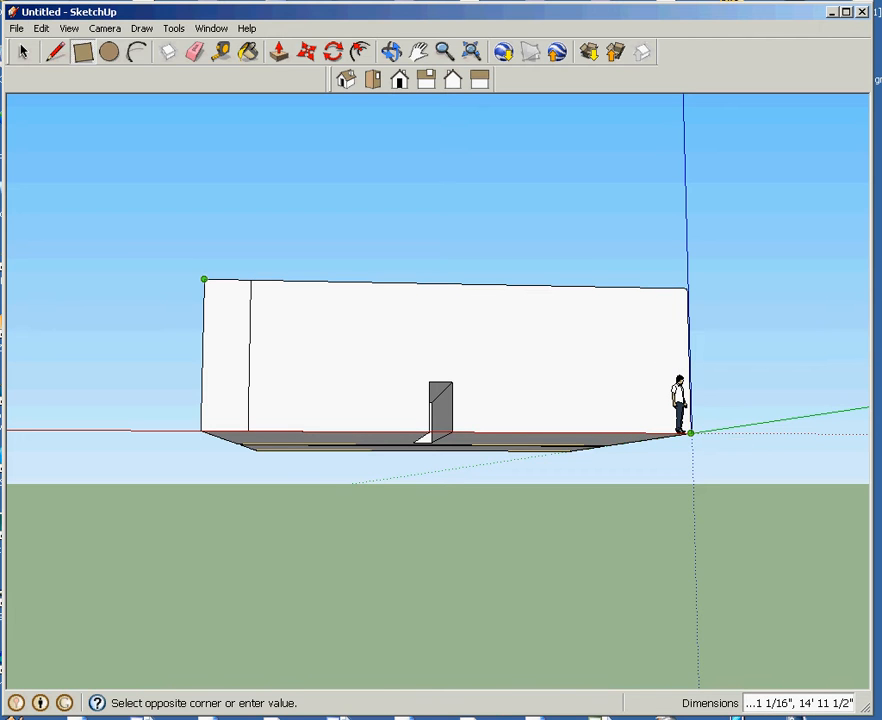
click(690, 433)
key(t)
Step: Paint the outer doorway wall and the narrow section at its far end with Stone_Flagstone_Ashlar from the Stone collection
key(b)
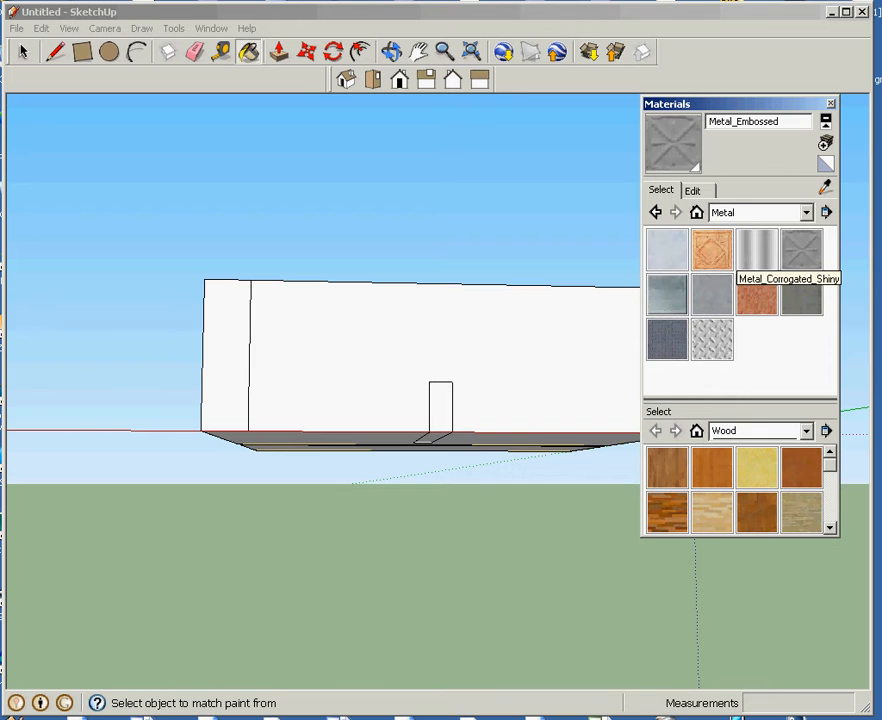
click(805, 212)
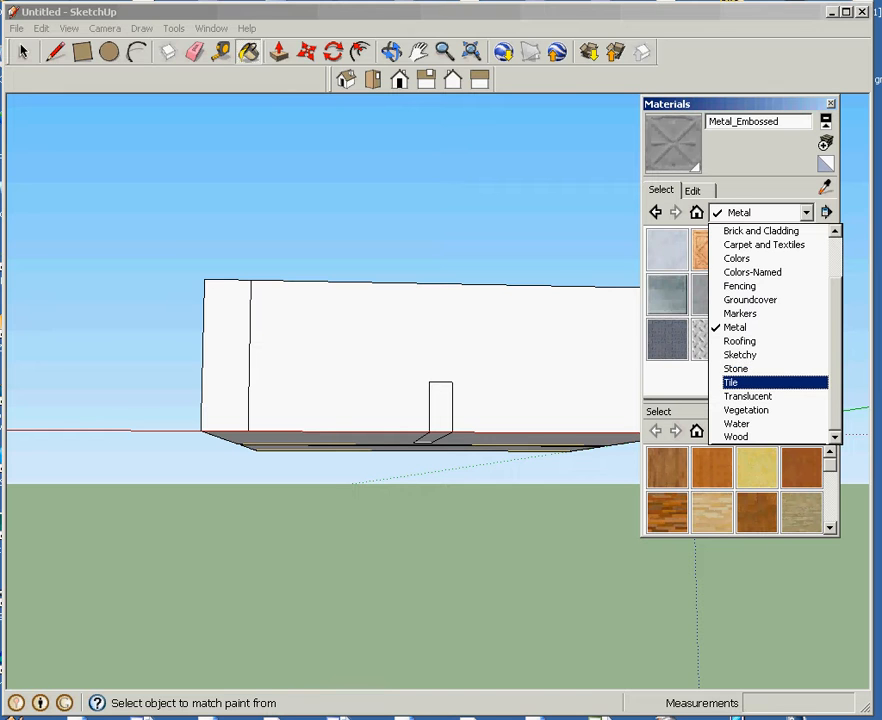
click(740, 368)
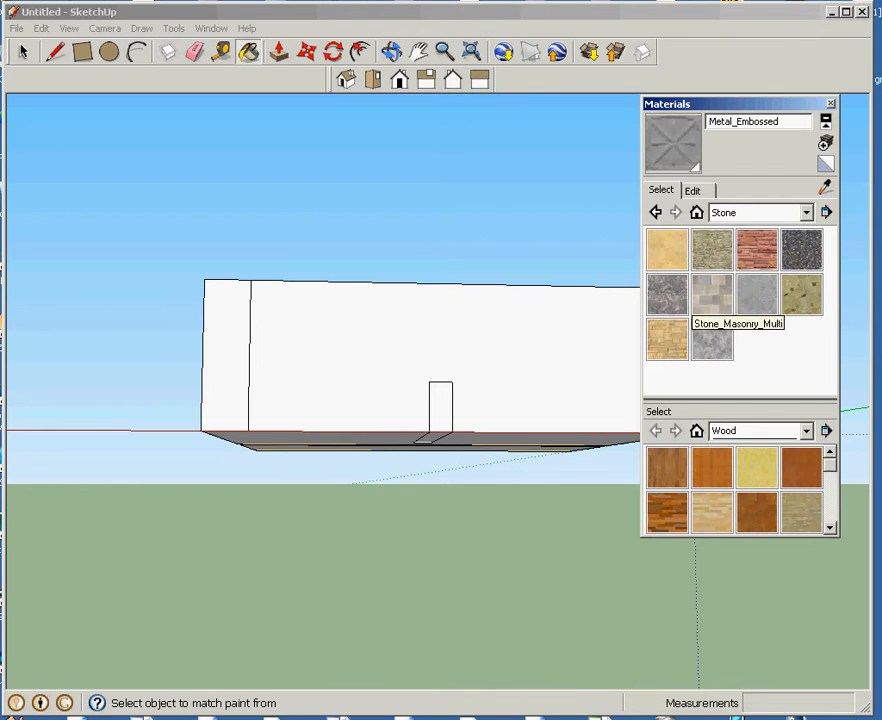
click(757, 250)
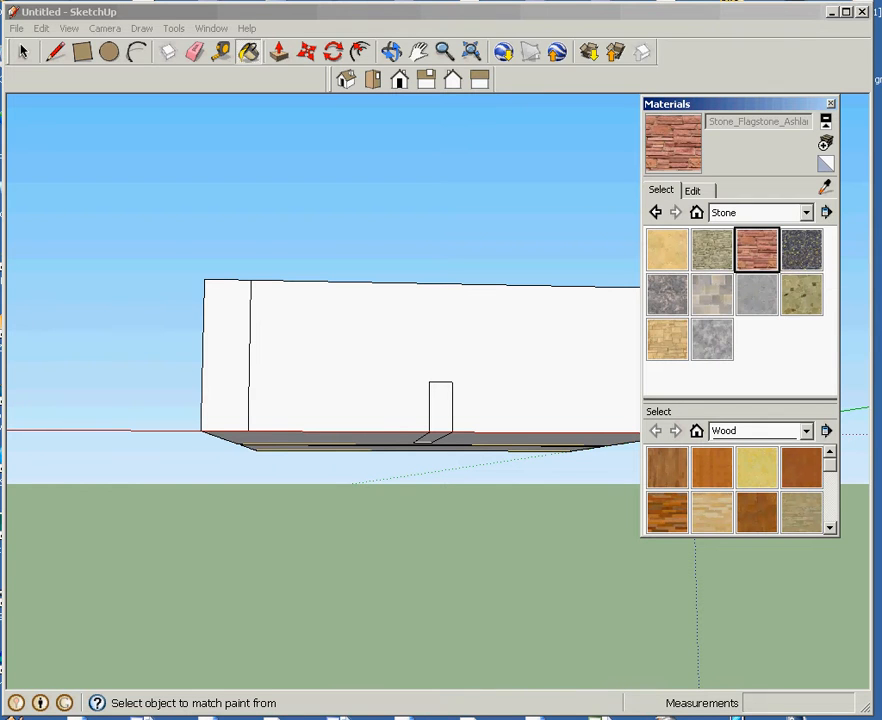
click(440, 340)
click(226, 355)
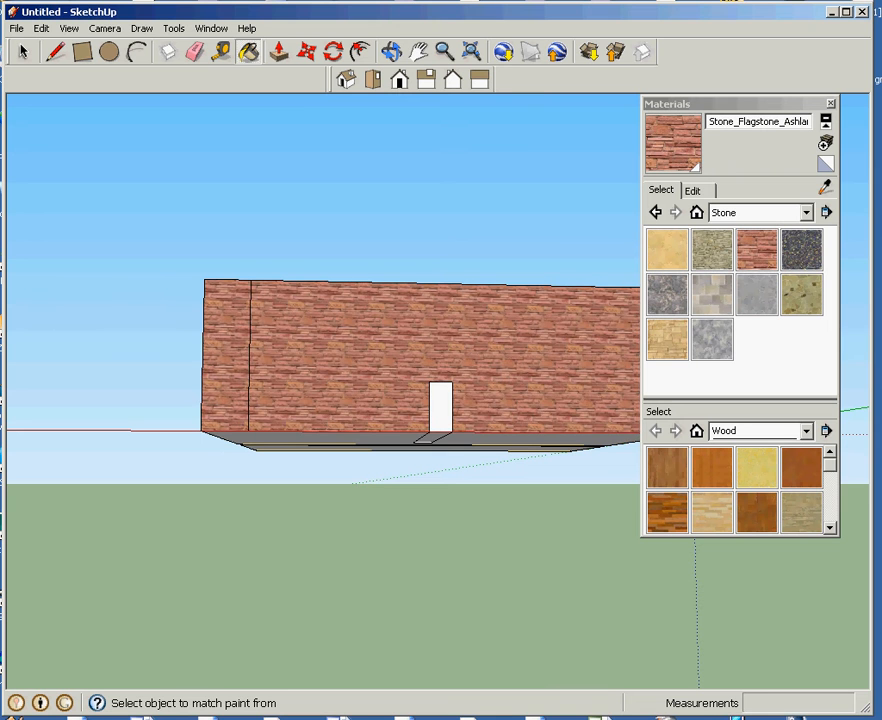
Step: Draw a rectangle about 14' 11 1/2" high across the entire end wall farthest from the origin, closing the gap between the rooms
click(392, 52)
drag(280, 300, 540, 390)
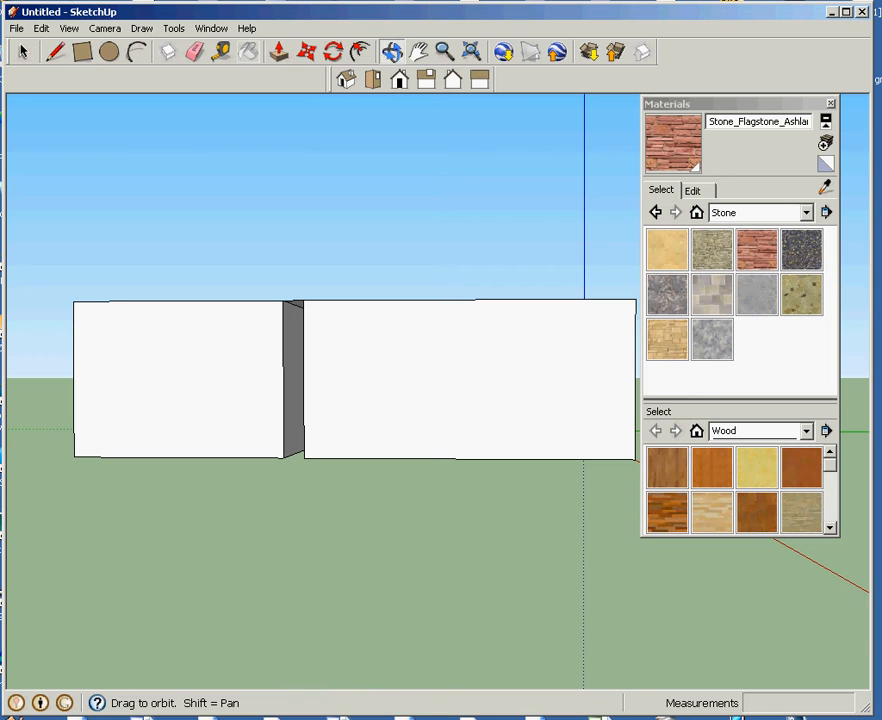
click(82, 52)
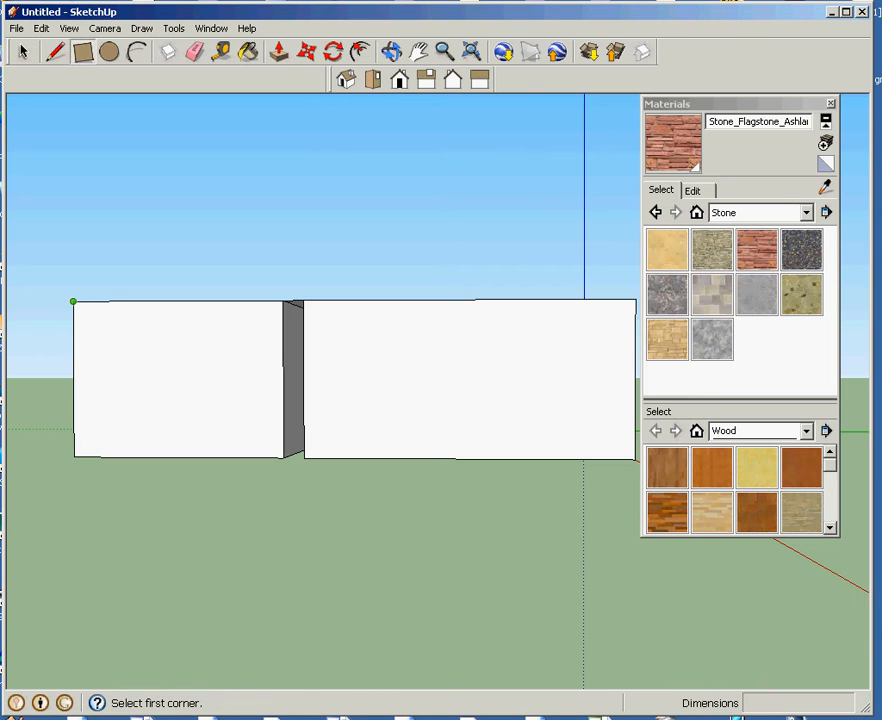
click(73, 301)
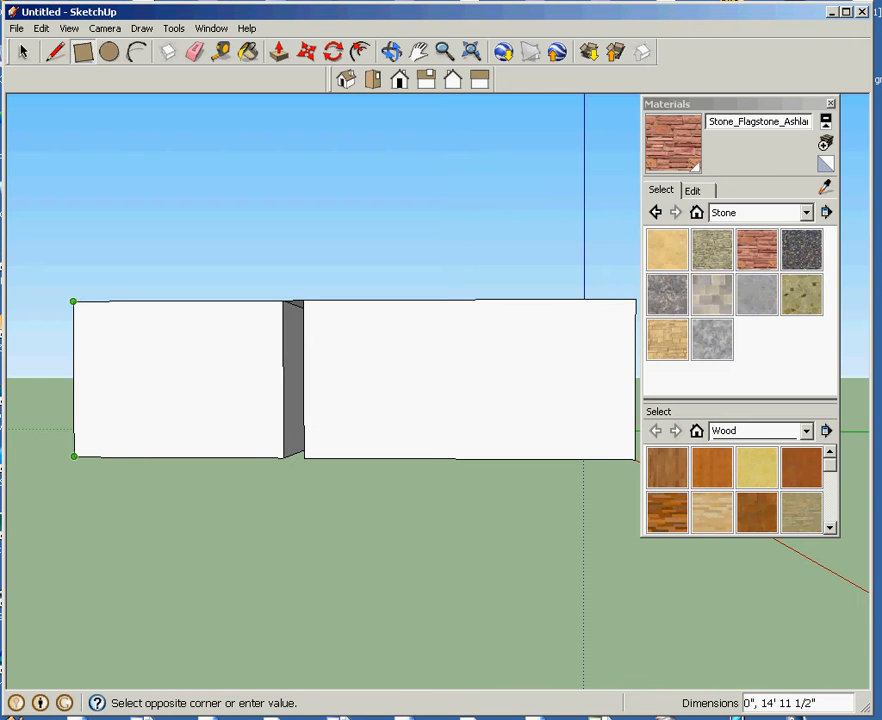
click(73, 456)
click(73, 456)
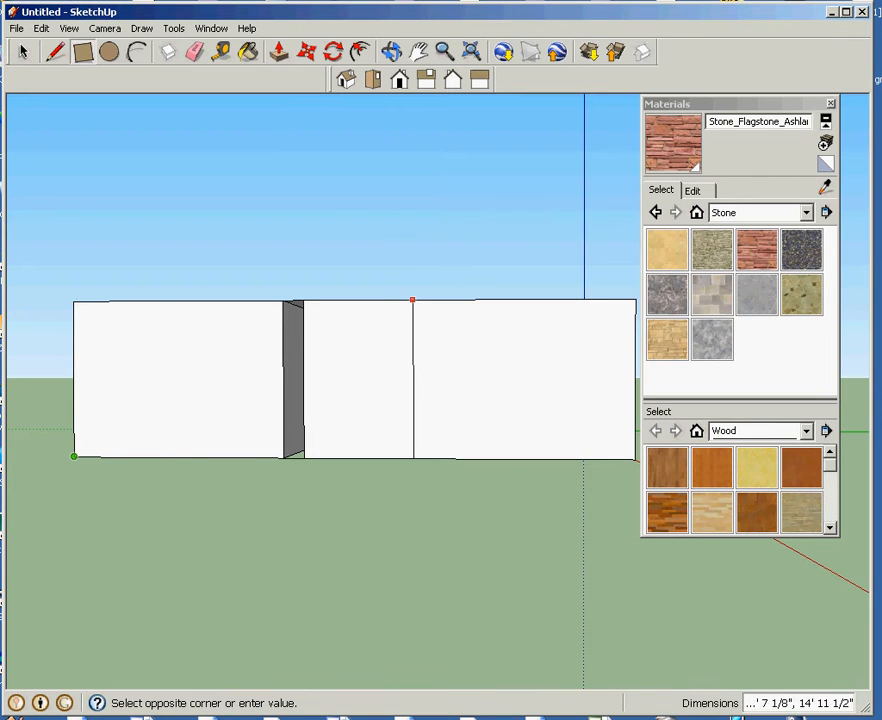
click(635, 299)
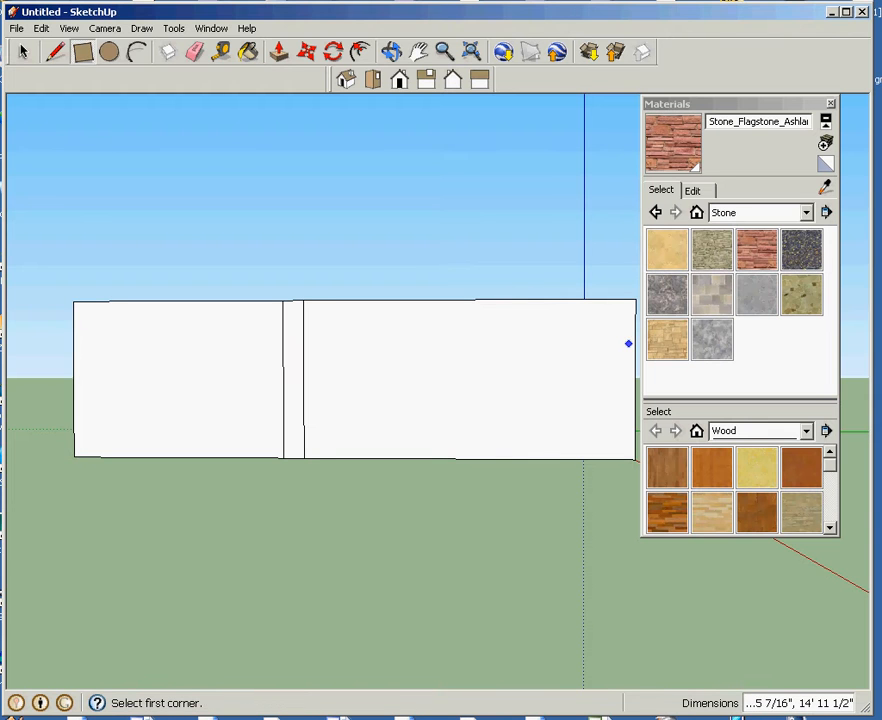
Step: Paint the wall sections on both sides of the closed gap on the far end wall with Stone_Flagstone_Ashlar
click(757, 249)
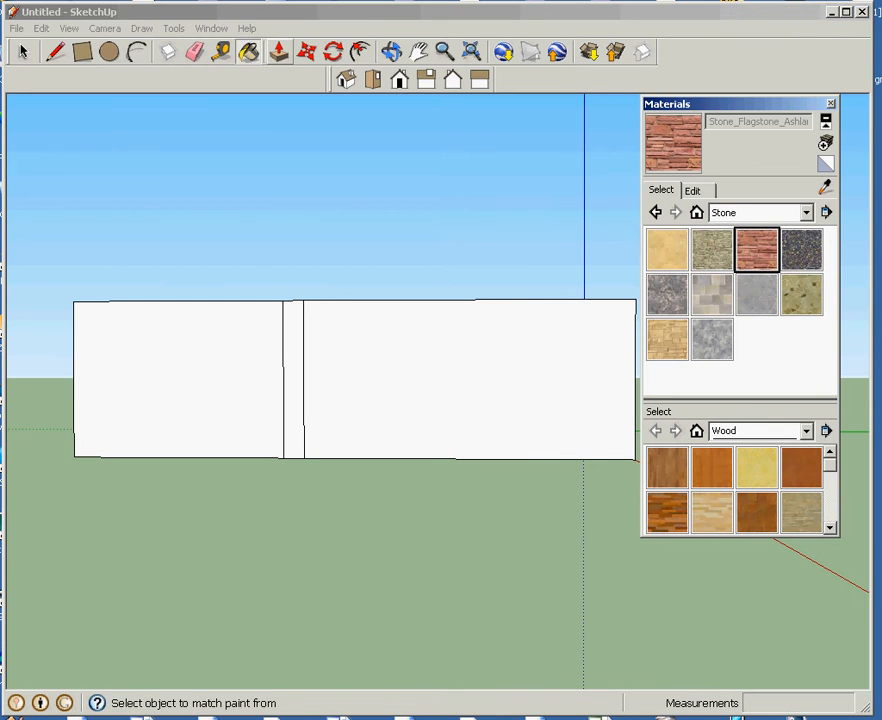
click(470, 380)
click(180, 380)
Step: Paint the long outer wall opposite the doorway wall with Stone_Flagstone_Ashlar
click(392, 52)
click(426, 79)
drag(440, 380, 735, 445)
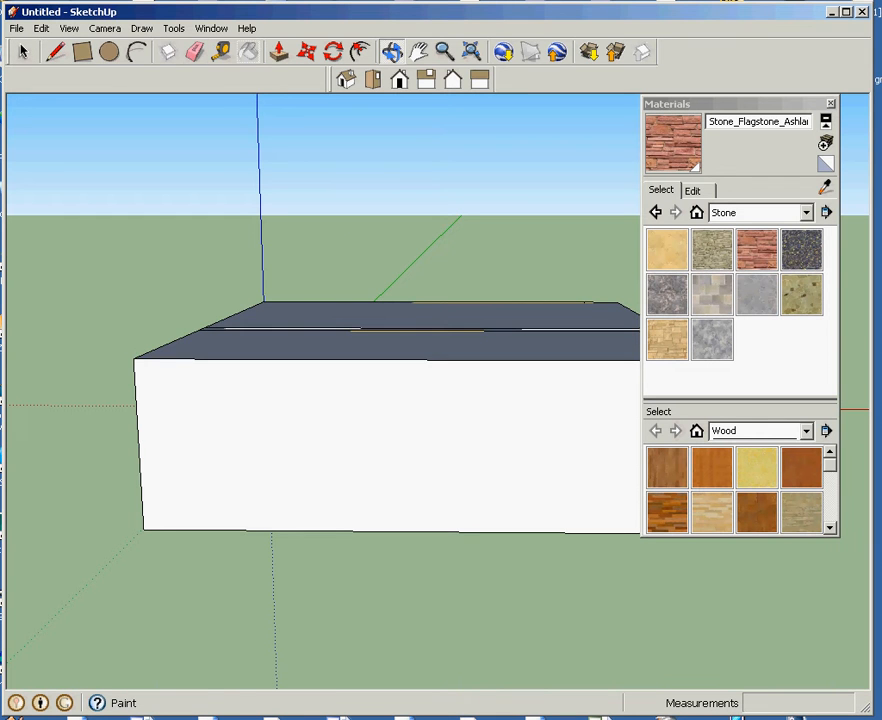
click(248, 52)
click(390, 445)
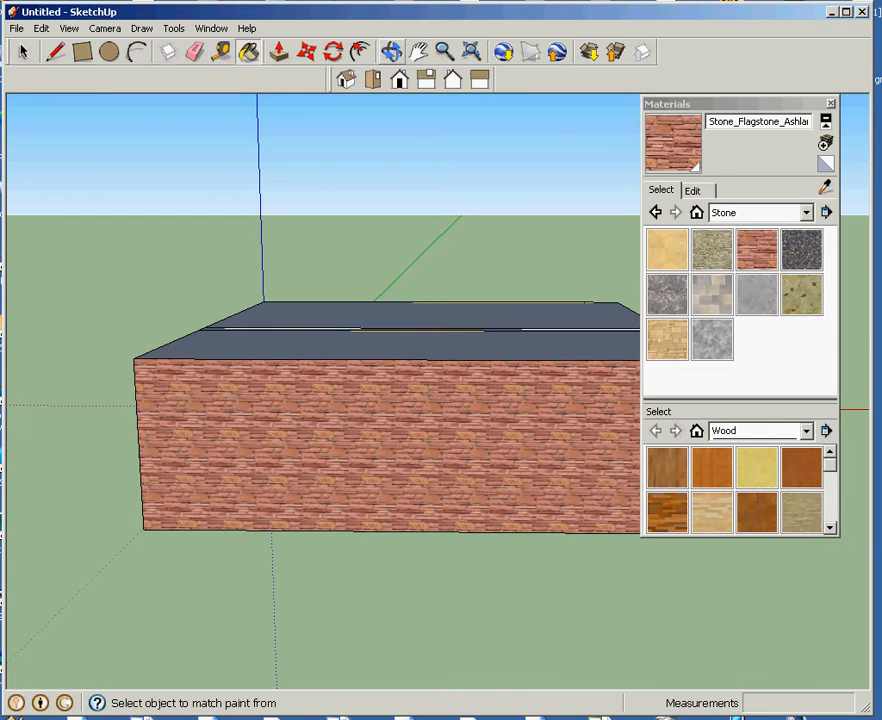
Step: Draw a rectangle about 14' 11 1/2" high over the entire end wall at the origin, closing the gap between the rooms
click(392, 52)
mouse_move(390, 400)
mouse_down()
mouse_move(440, 410)
mouse_move(167, 430)
mouse_up()
key(r)
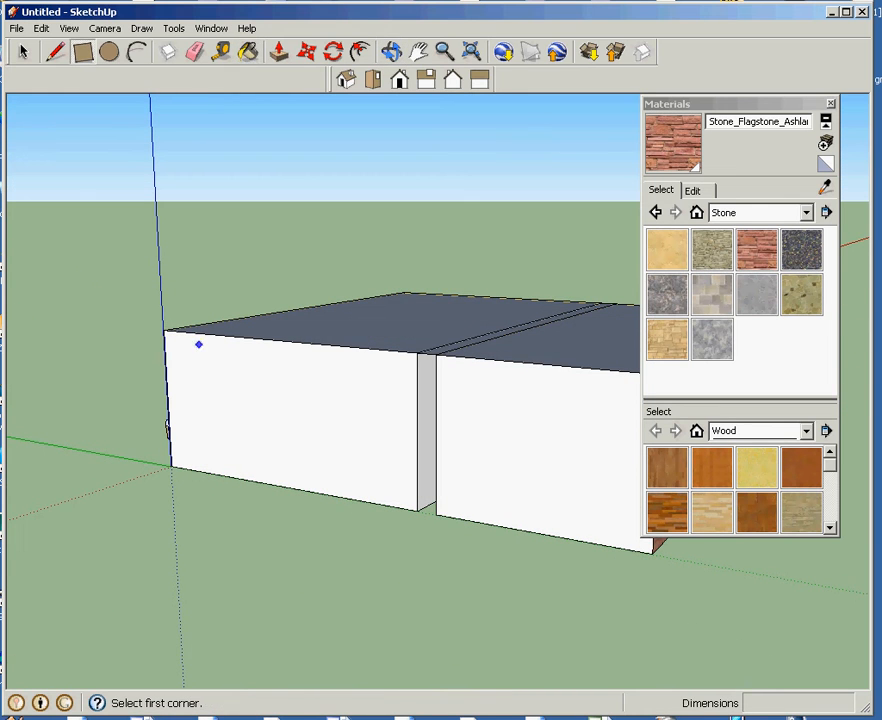
click(163, 329)
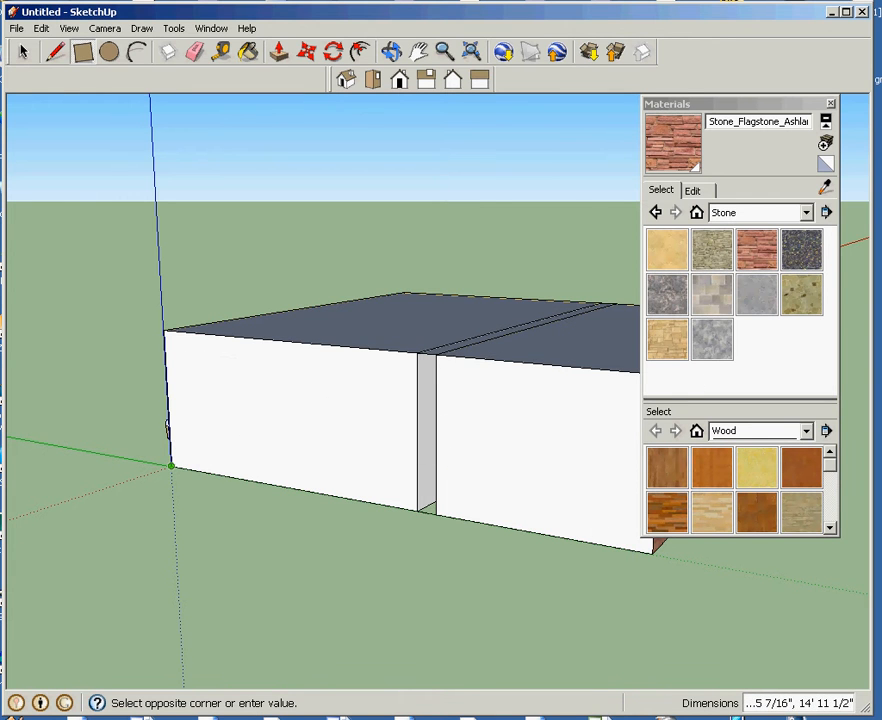
click(638, 370)
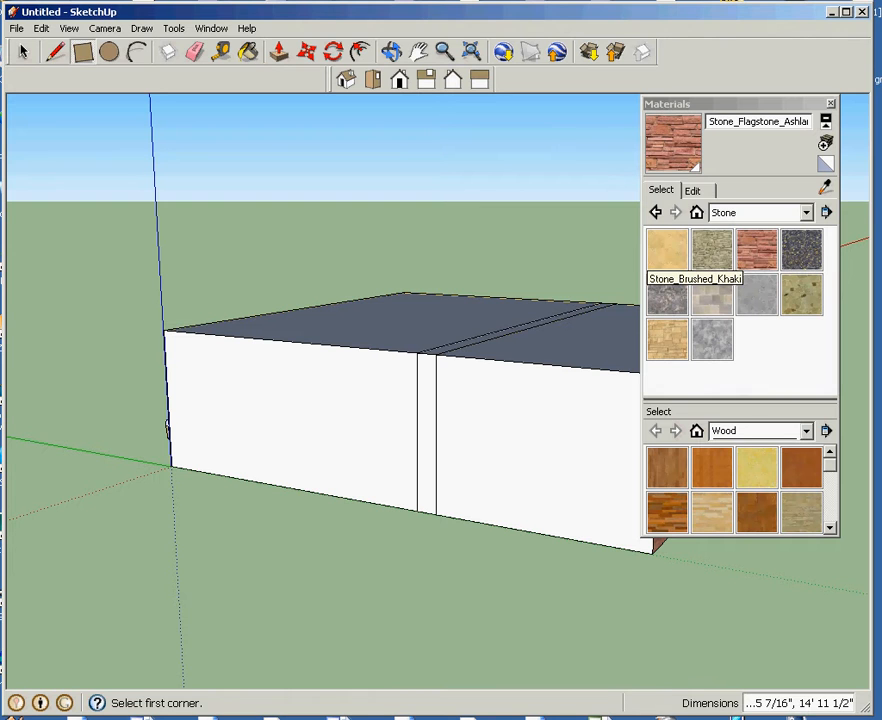
Step: Delete the two vertical gap edges on the end wall at the origin and paint the whole wall with Stone_Flagstone_Ashlar
key(space)
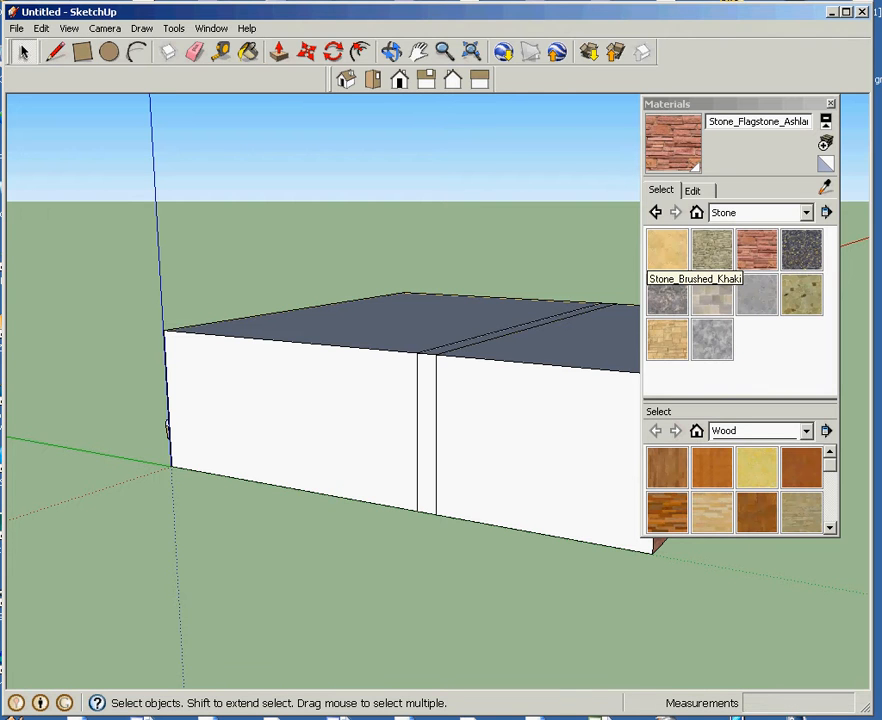
click(417, 432)
key(Delete)
click(436, 434)
key(Delete)
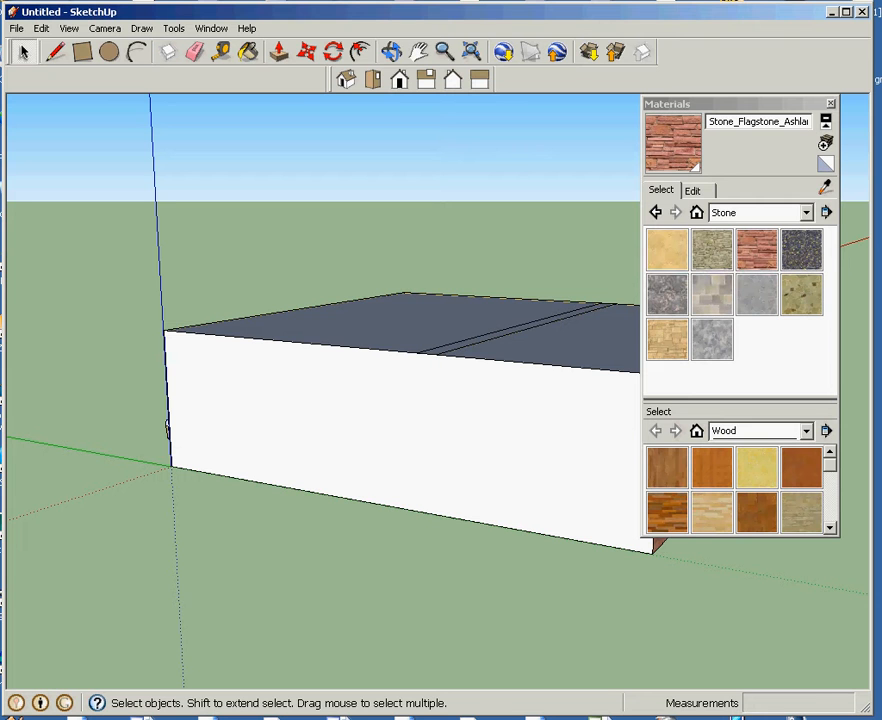
click(756, 250)
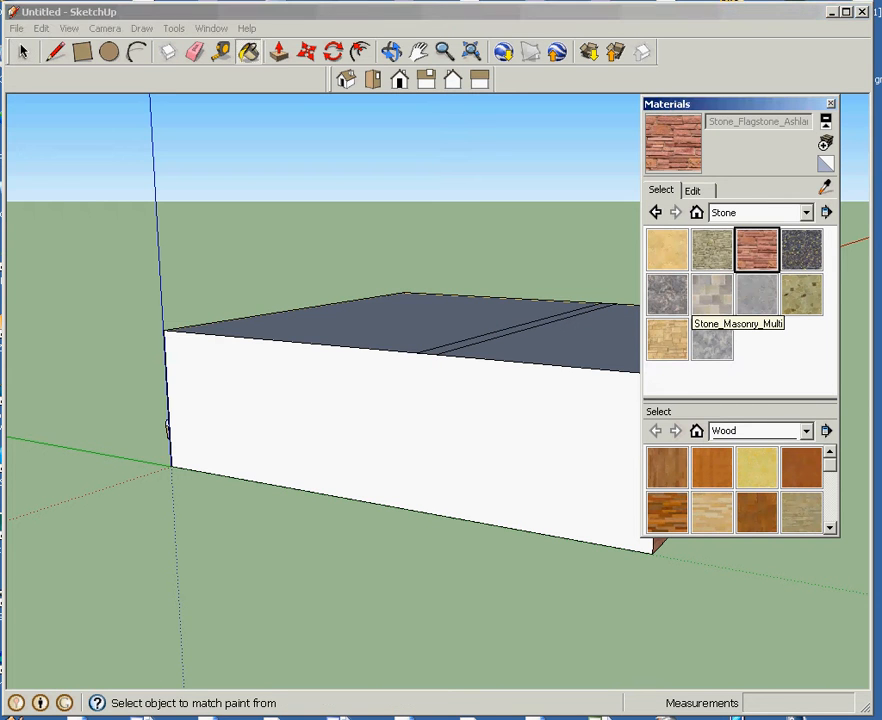
click(500, 420)
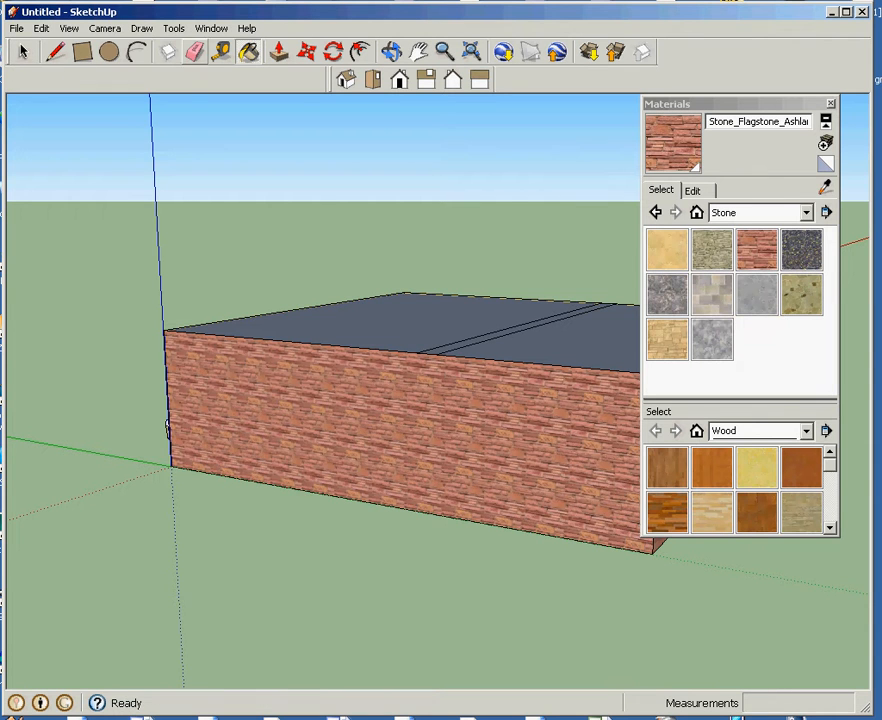
Step: Delete the two large roof faces over the rooms and the narrow floor-level strip between the rooms
click(391, 51)
drag(167, 425, 190, 540)
mouse_move(420, 480)
middle_down()
mouse_move(420, 210)
mouse_move(450, 510)
mouse_move(420, 455)
middle_up()
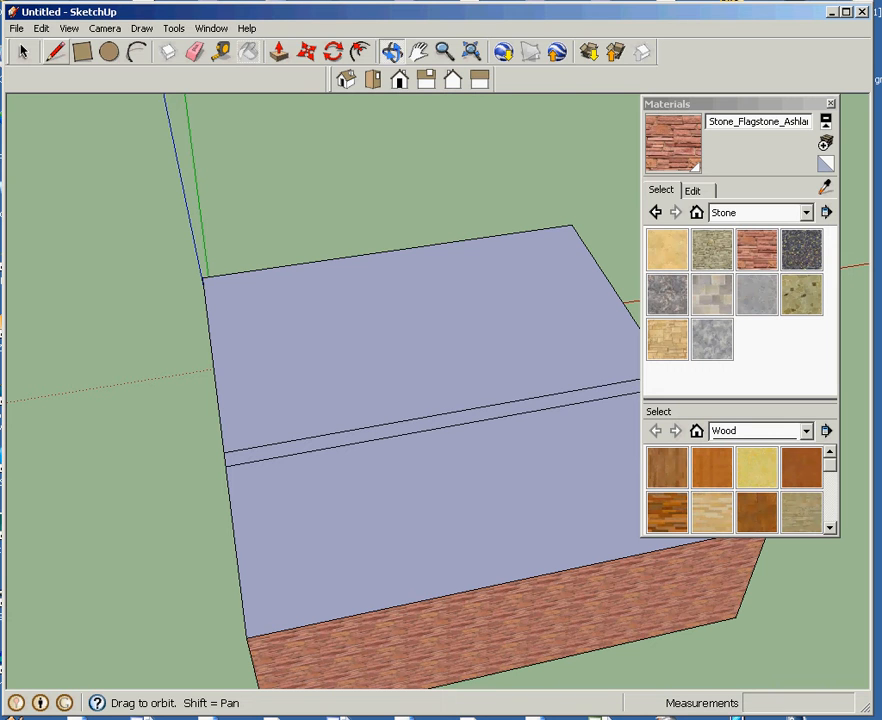
click(22, 51)
click(252, 283)
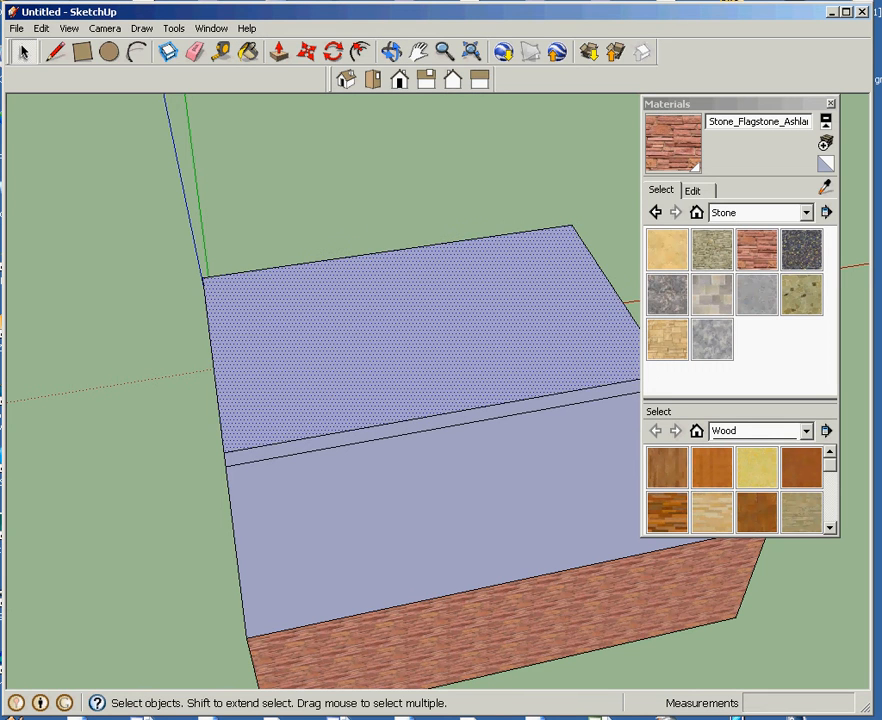
key(Delete)
click(433, 530)
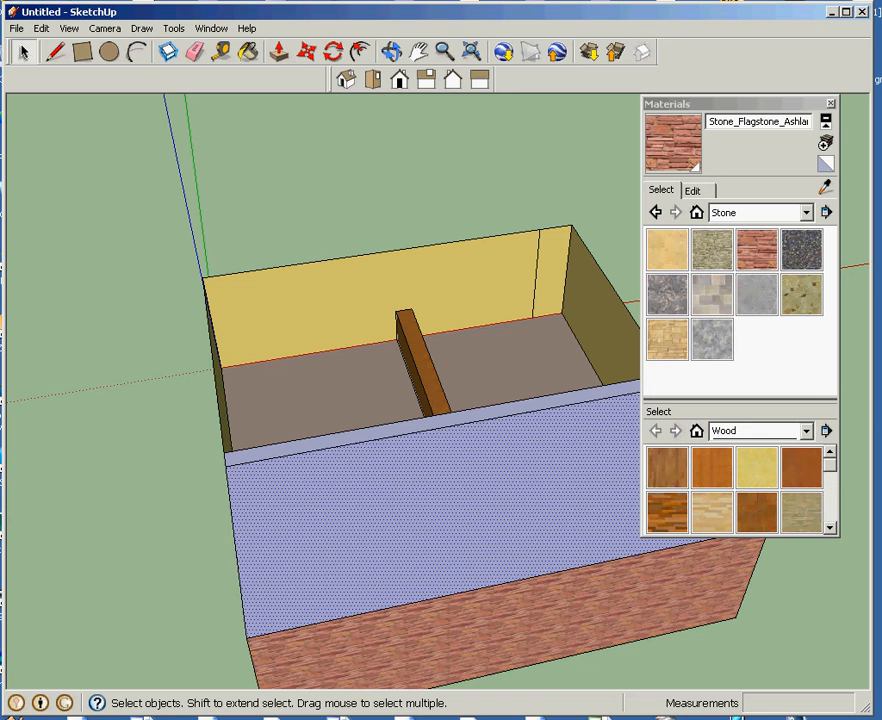
key(Delete)
click(433, 514)
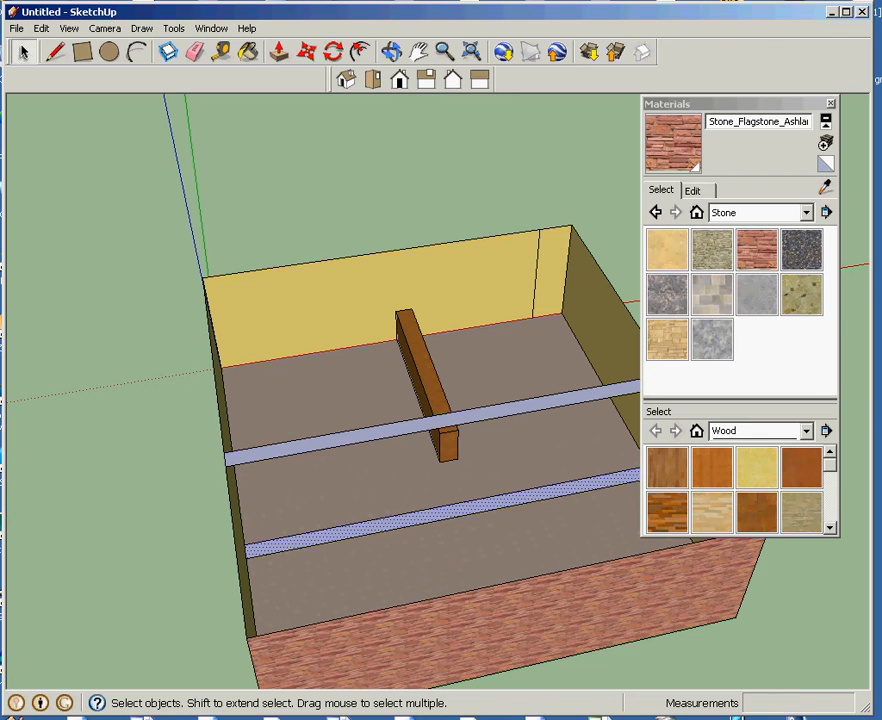
key(Delete)
Step: Extrude the remaining narrow roof strip upward with Push/Pull, repeating the last distance used
click(433, 429)
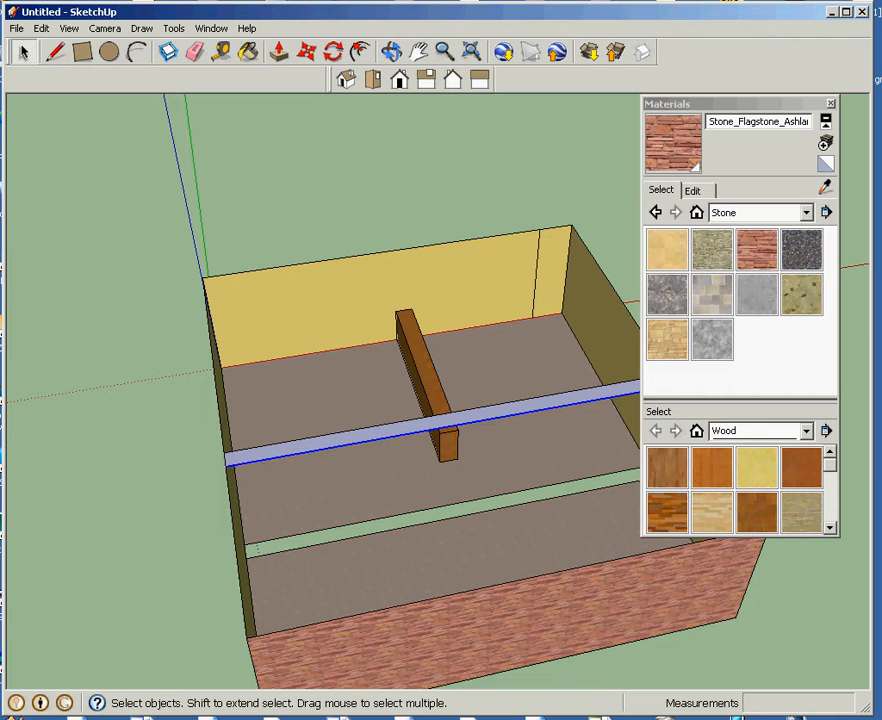
click(433, 423)
key(ctrl+t)
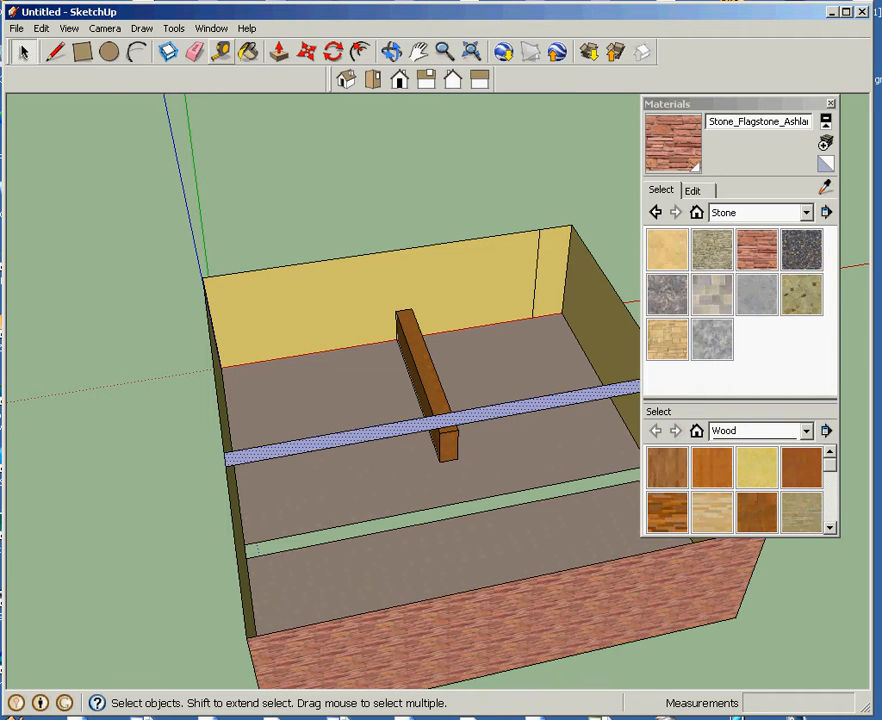
key(ctrl+z)
key(p)
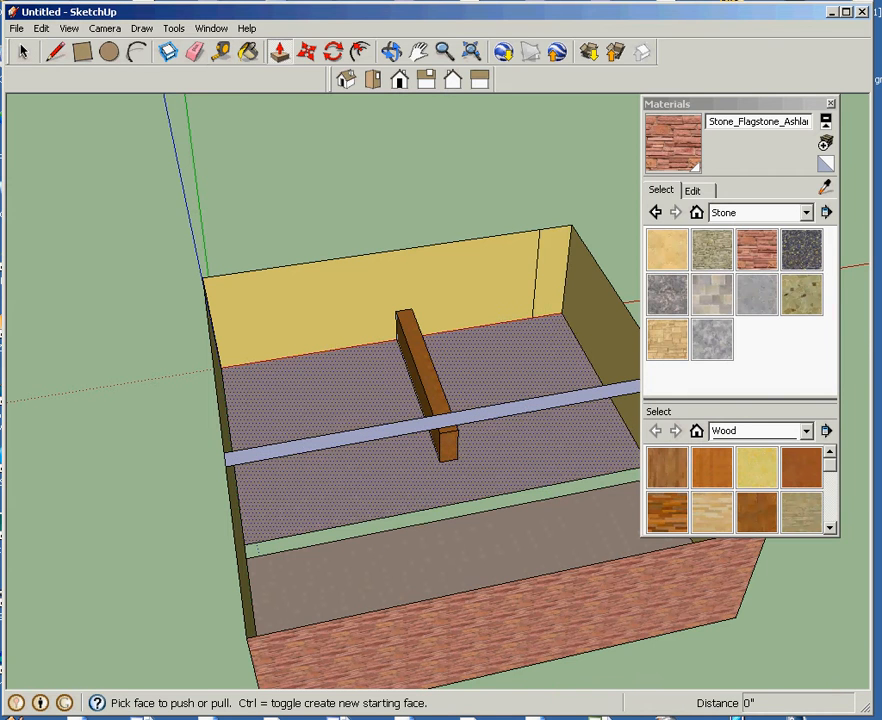
click(331, 436)
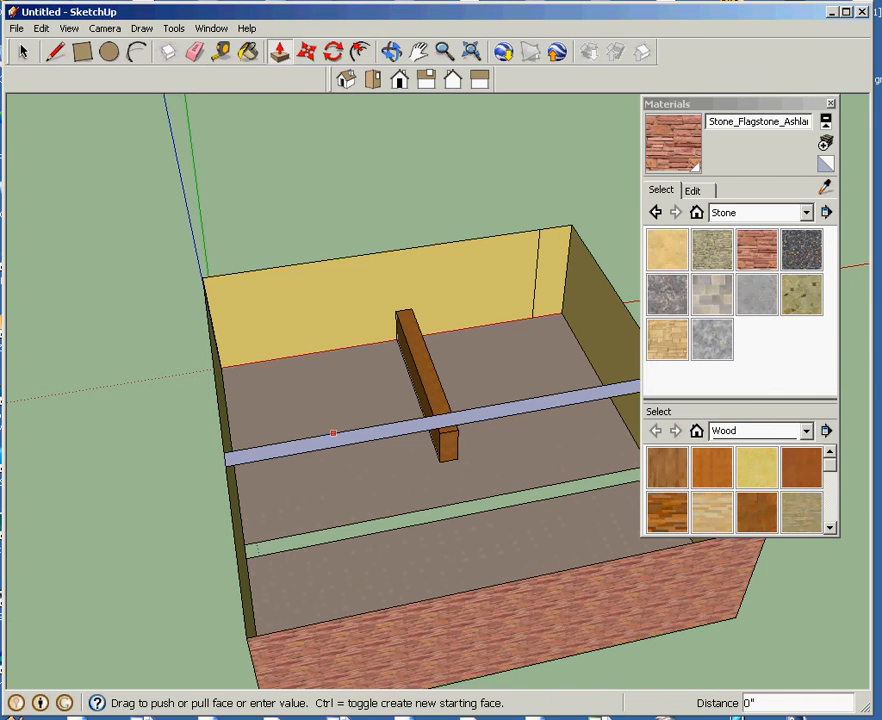
double_click(331, 436)
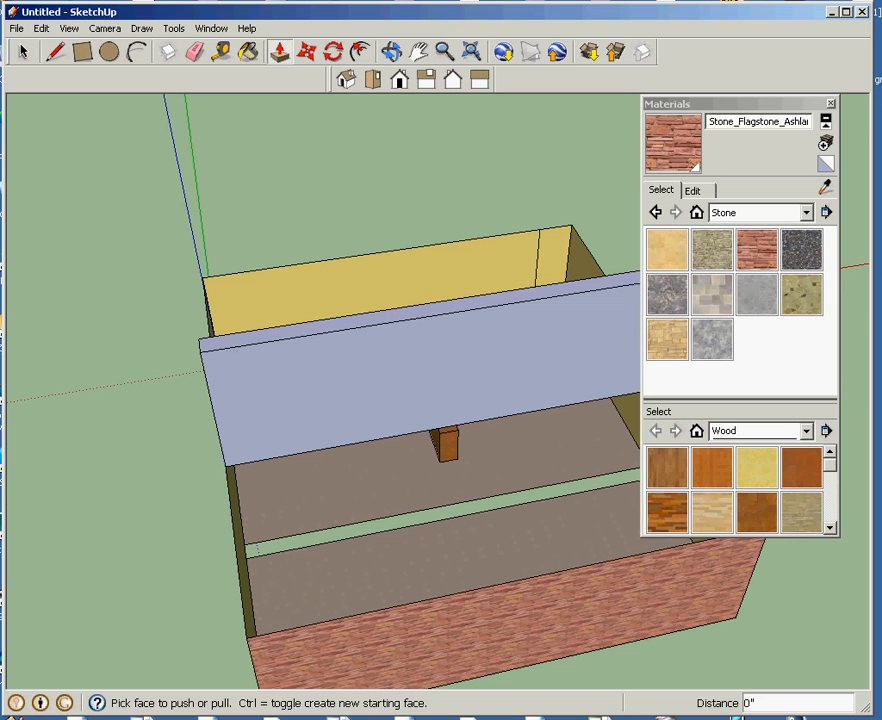
Step: Move the raised strip's front face back onto its rear face and delete the resulting single face
click(306, 51)
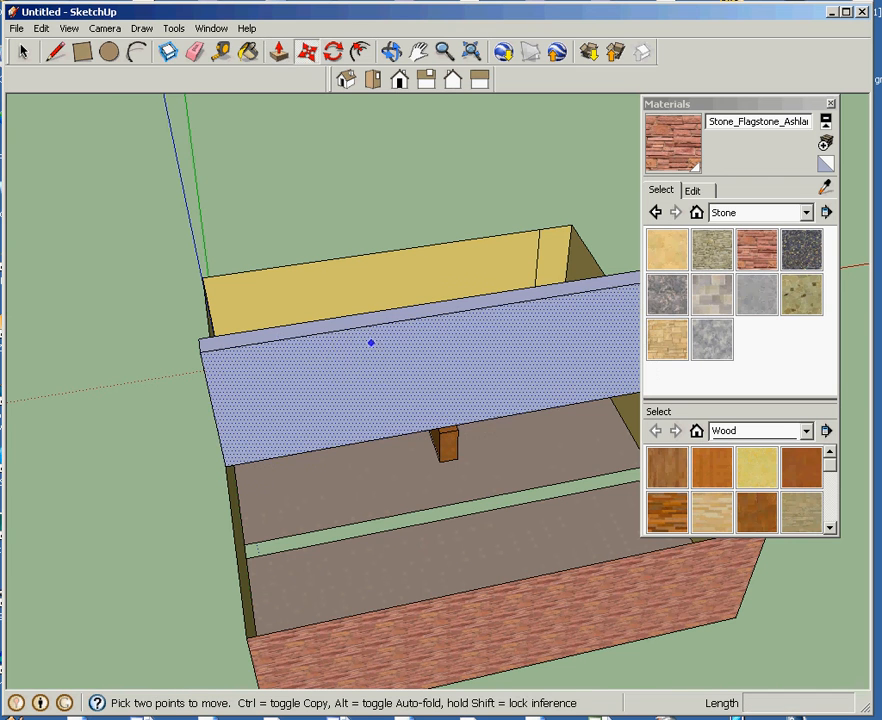
click(371, 350)
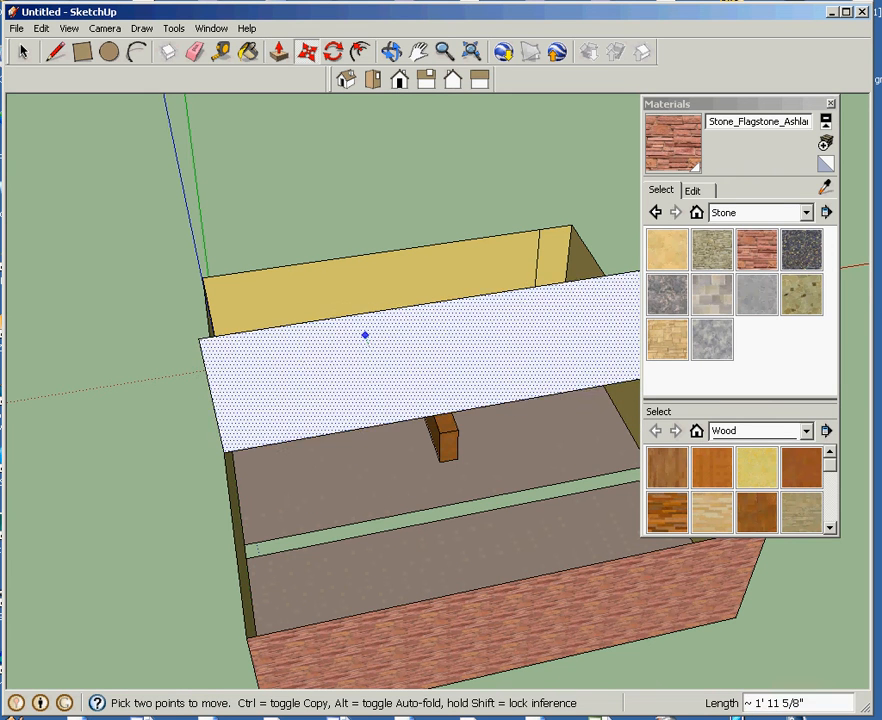
click(366, 335)
key(Delete)
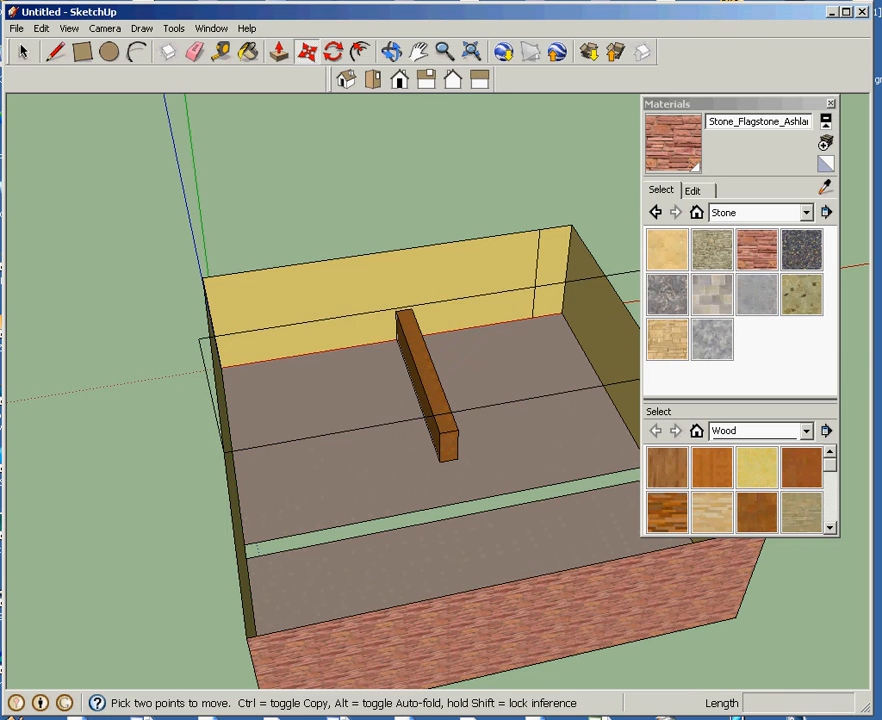
Step: Delete the raised strip's leftover upper edge, its upright edge at the origin end and its long lower edge
click(22, 51)
click(312, 321)
key(Delete)
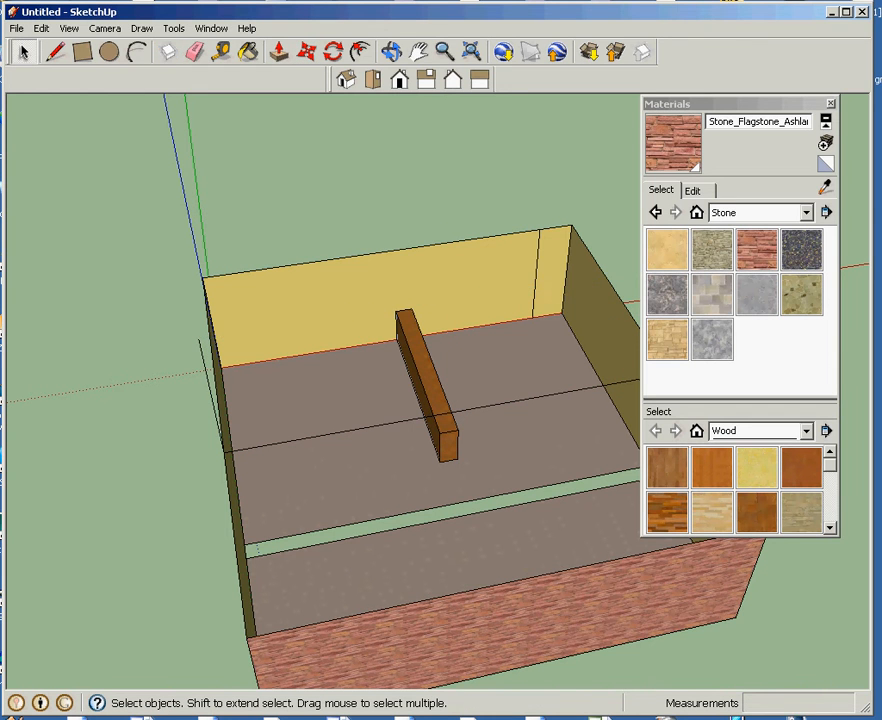
click(210, 394)
key(Delete)
click(341, 432)
key(Delete)
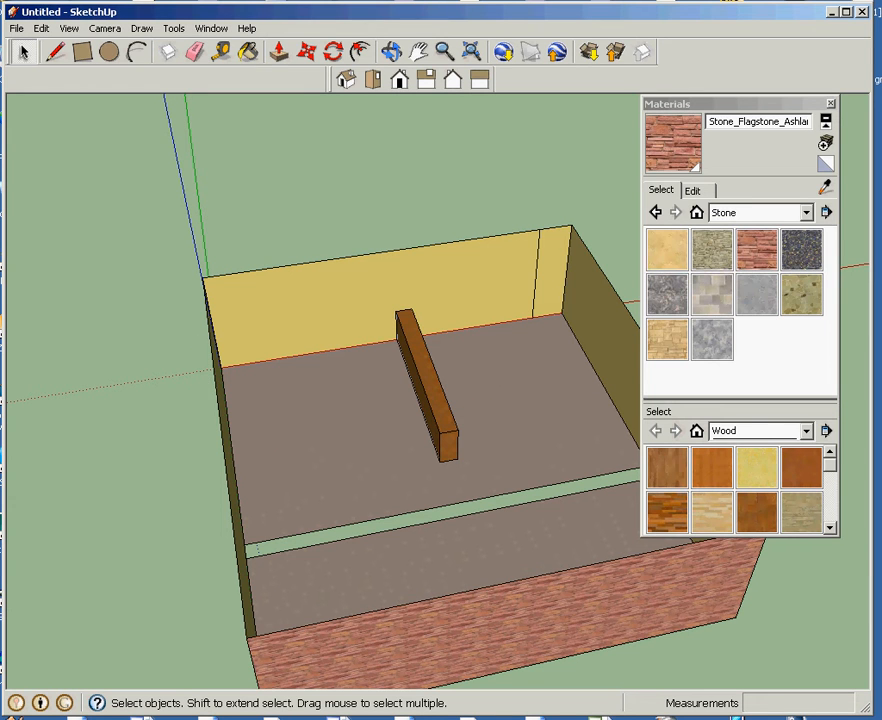
Step: Move the Materials window out of the way and delete the strip's leftover edges at the end farthest from the origin
drag(700, 104, 881, 126)
click(682, 318)
key(Delete)
click(661, 436)
key(Delete)
click(655, 440)
key(Delete)
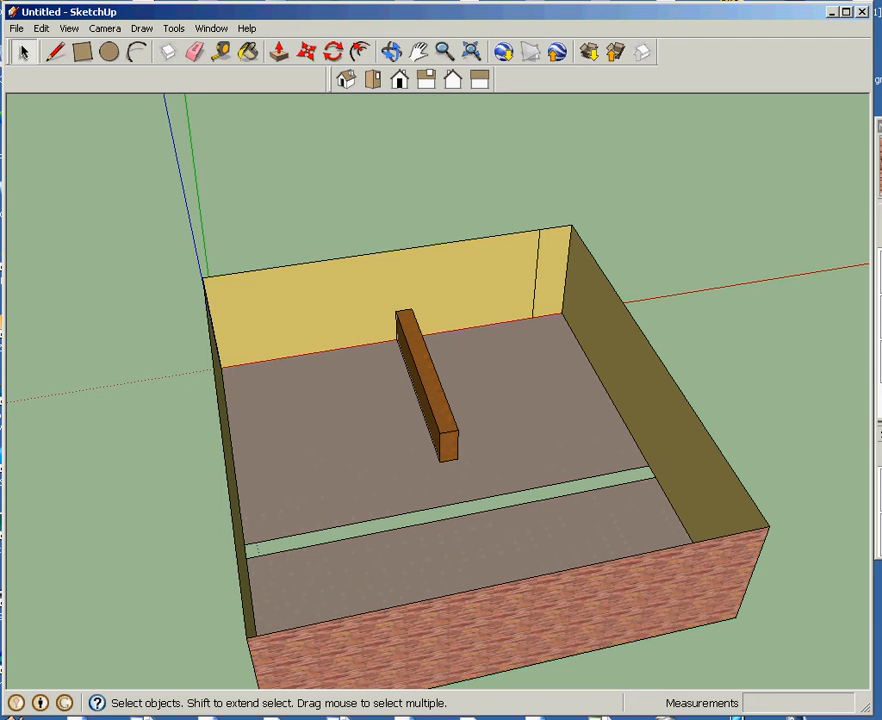
Step: Draw a rectangle filling the open gap strip that runs across the floor between the two rooms
click(83, 52)
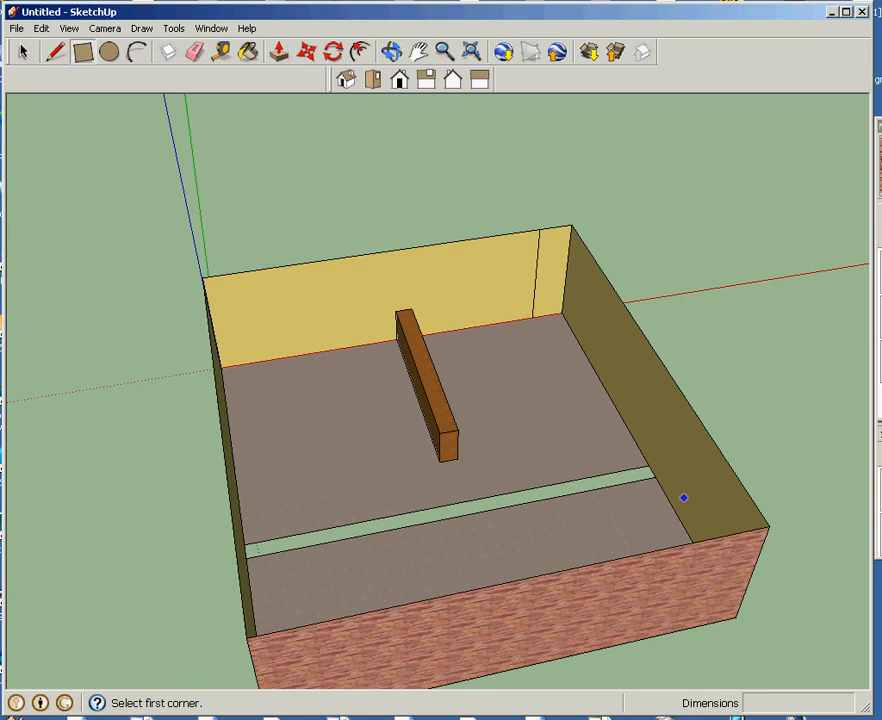
click(648, 466)
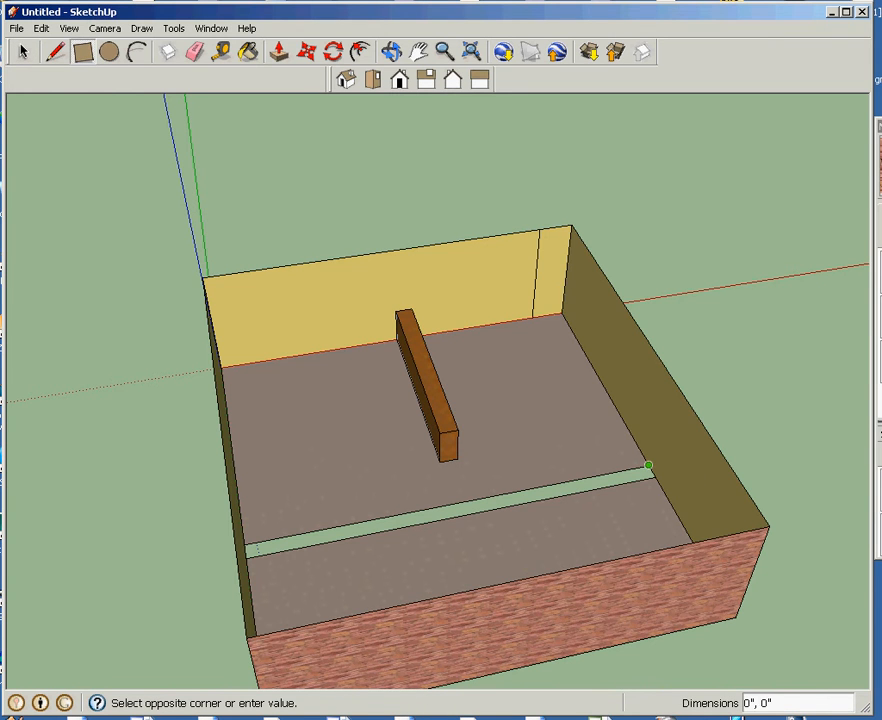
key(Escape)
click(655, 477)
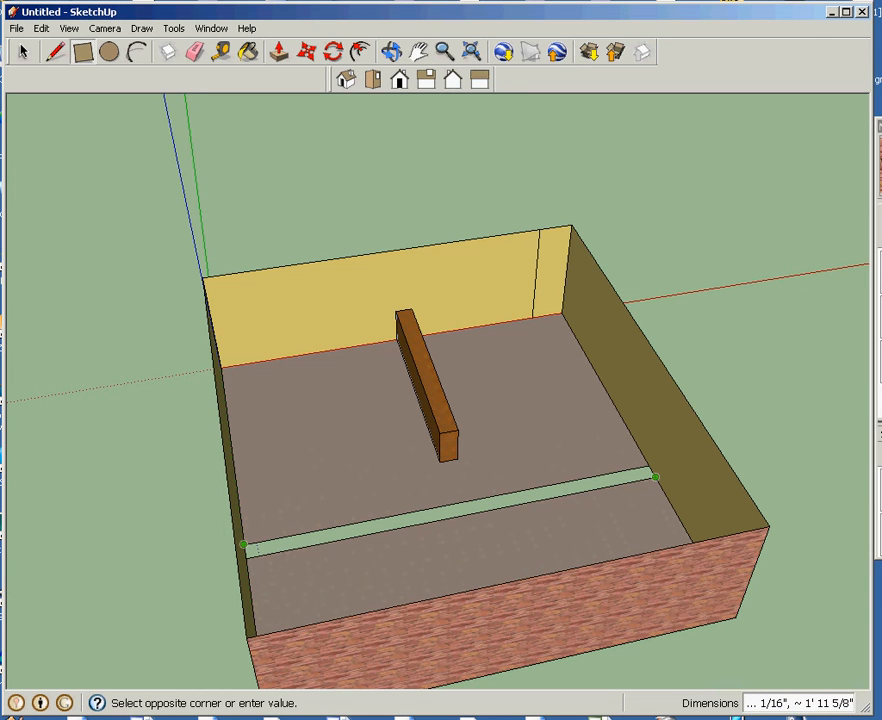
click(244, 545)
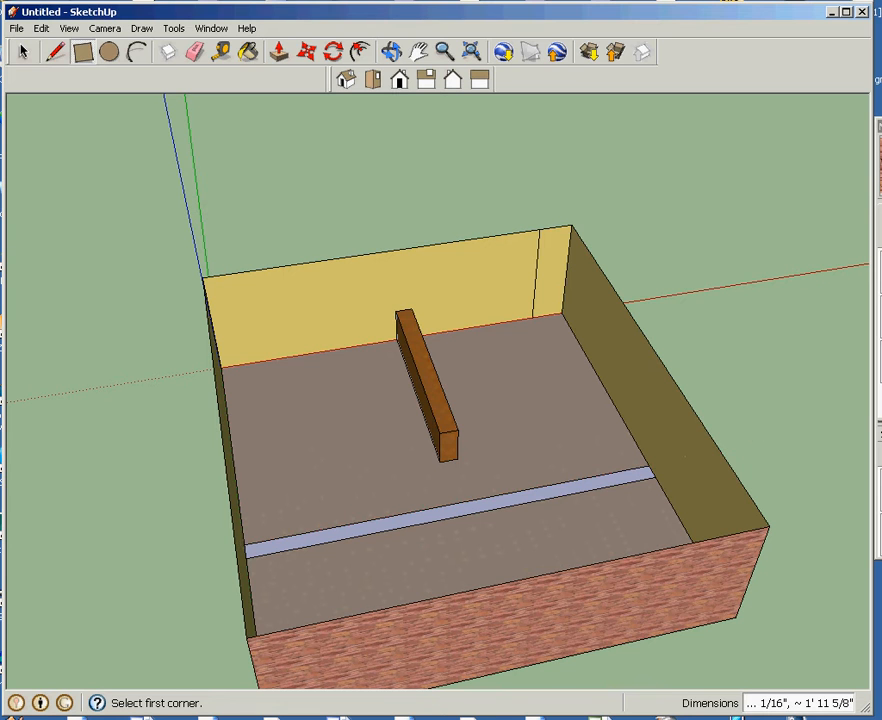
Step: Try to extrude the new floor strip by 8' with Push/Pull
key(space)
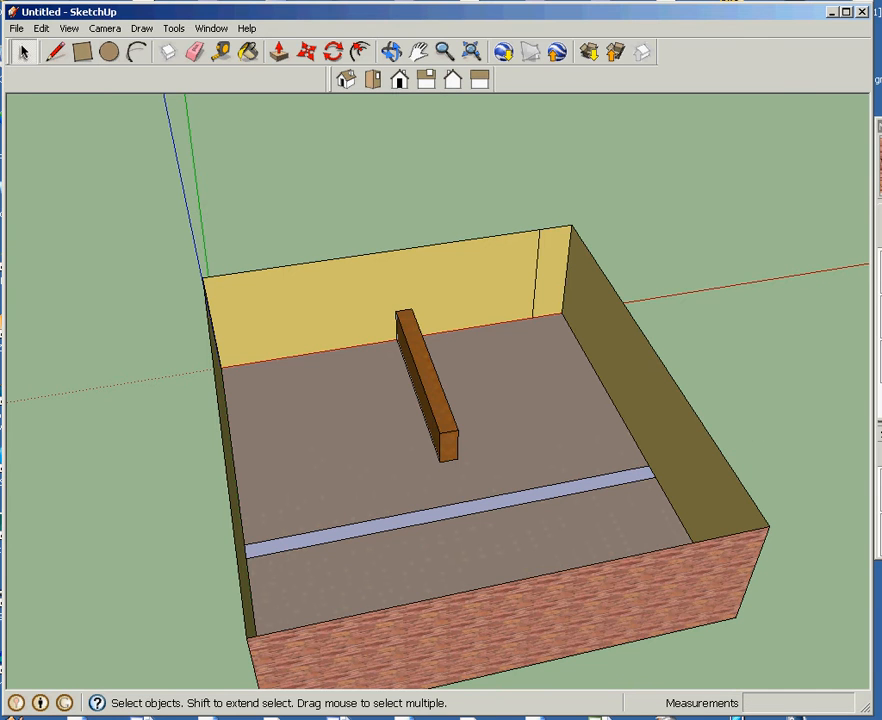
click(448, 511)
key(p)
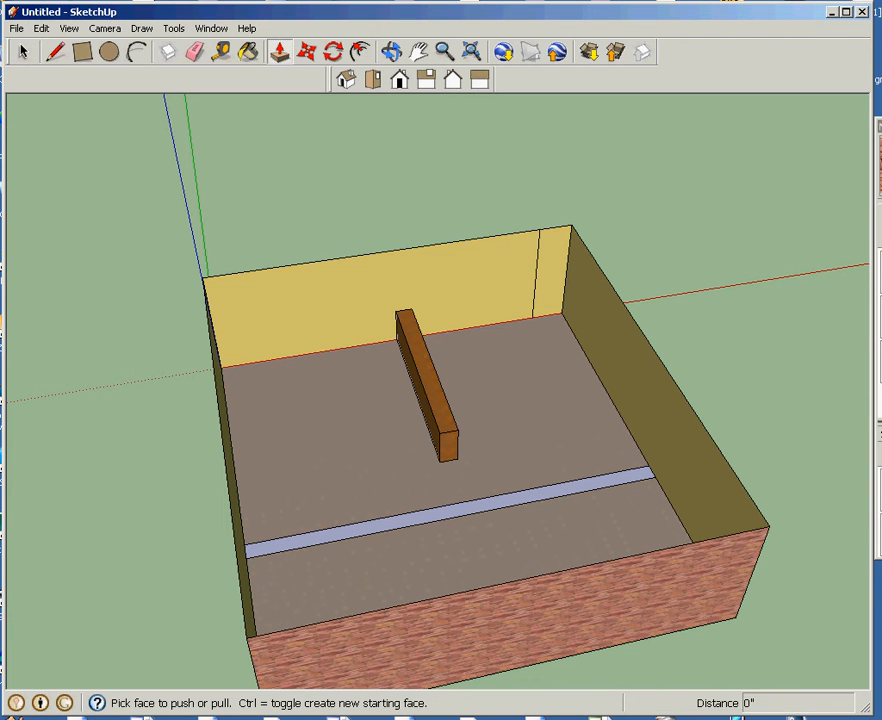
click(448, 511)
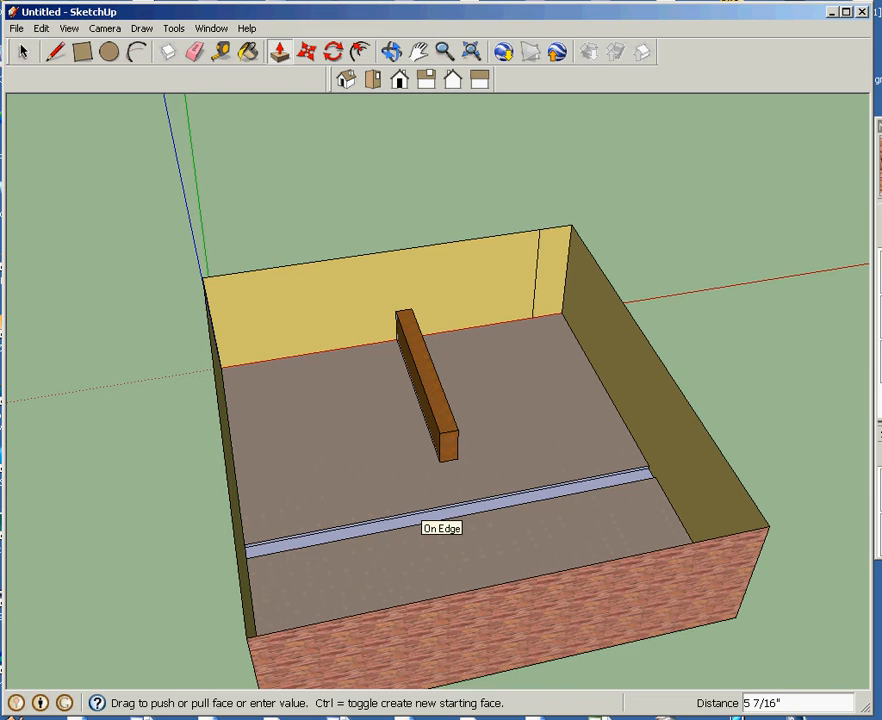
text(80)
key(BackSpace)
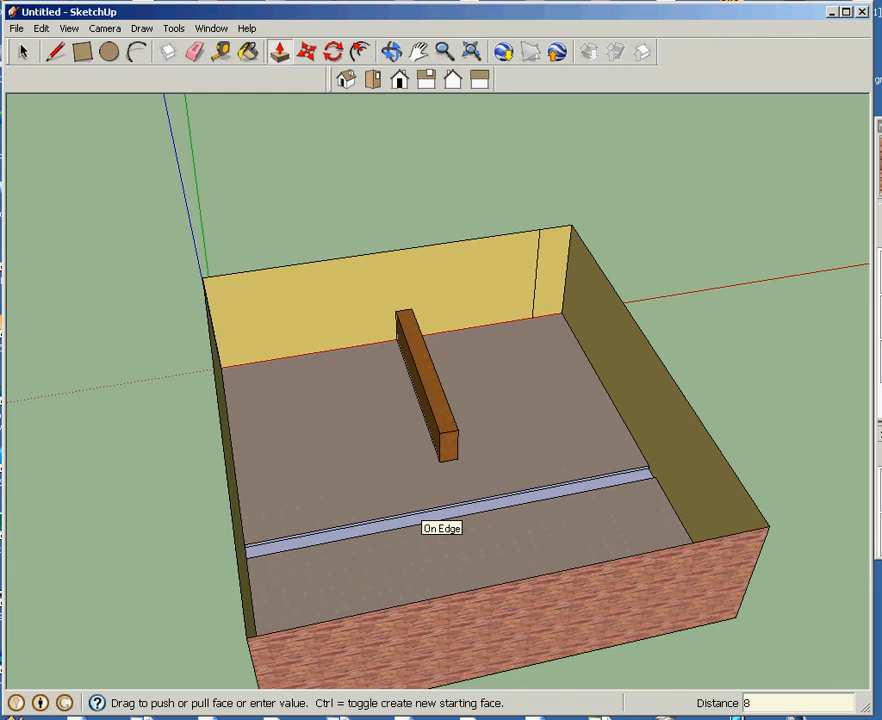
text(')
key(Return)
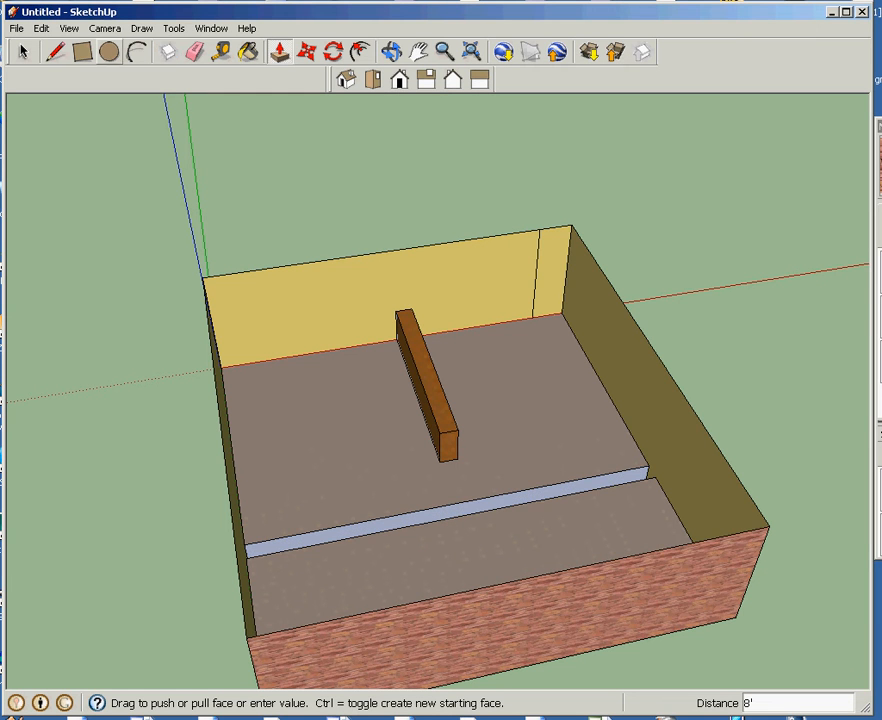
Step: Undo the 8' extrusion of the floor strip
click(392, 52)
mouse_move(440, 420)
mouse_down()
mouse_move(560, 260)
mouse_move(480, 370)
mouse_move(400, 400)
mouse_move(470, 230)
mouse_move(550, 240)
mouse_move(450, 400)
mouse_up()
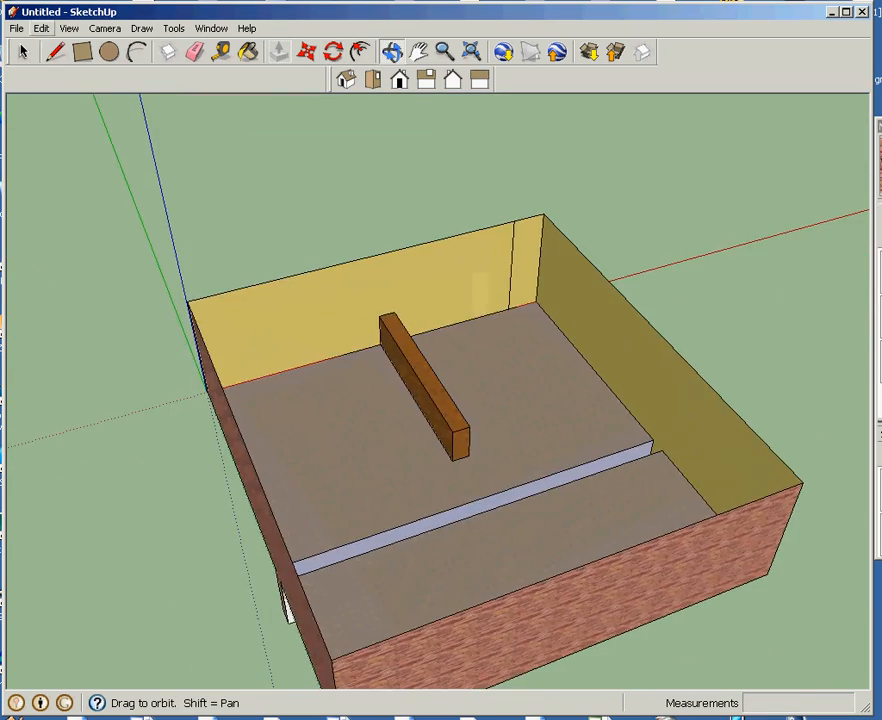
click(41, 28)
click(79, 47)
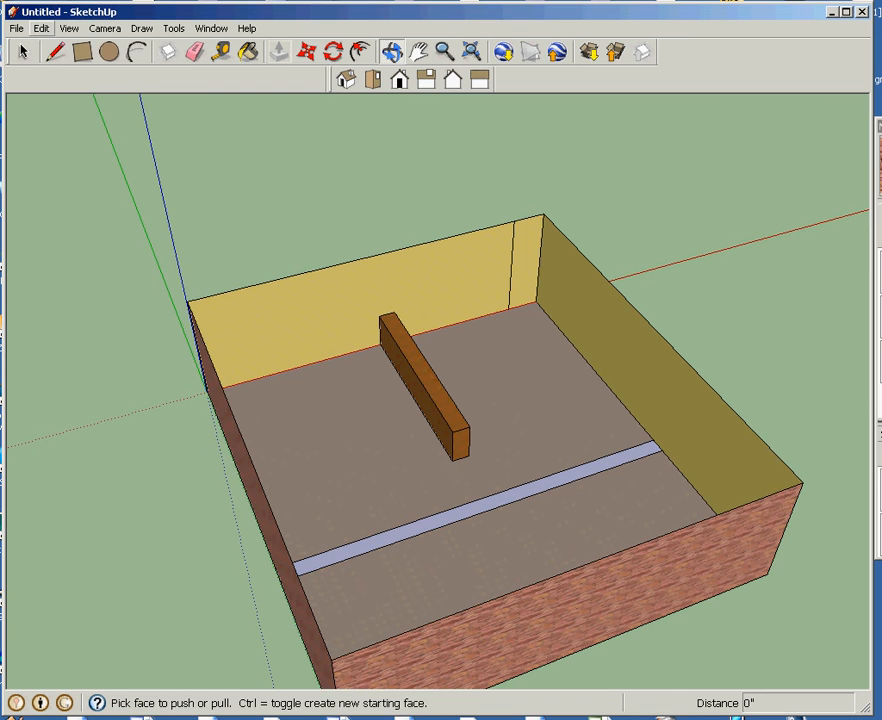
click(41, 28)
key(Escape)
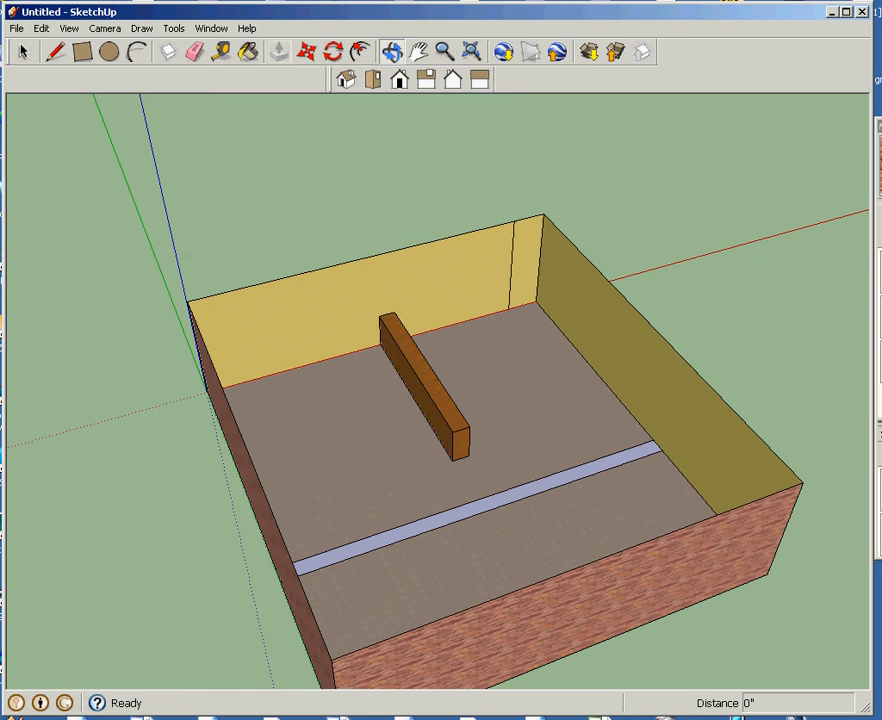
Step: Extrude the floor strip up to the top of the outer walls with Push/Pull, about 14' 11 1/2", forming the partition wall
key(space)
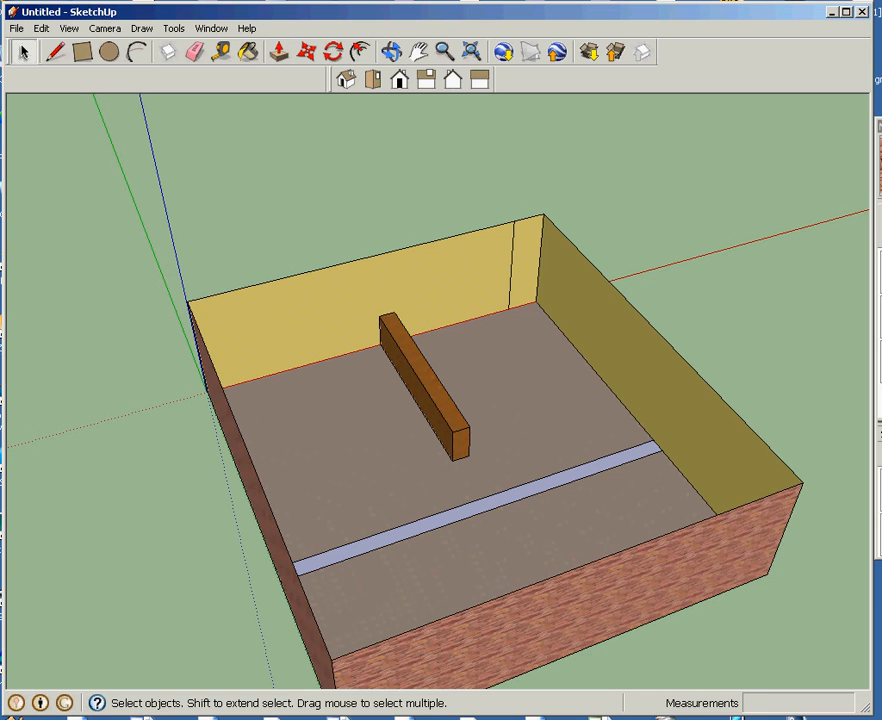
click(479, 513)
click(477, 508)
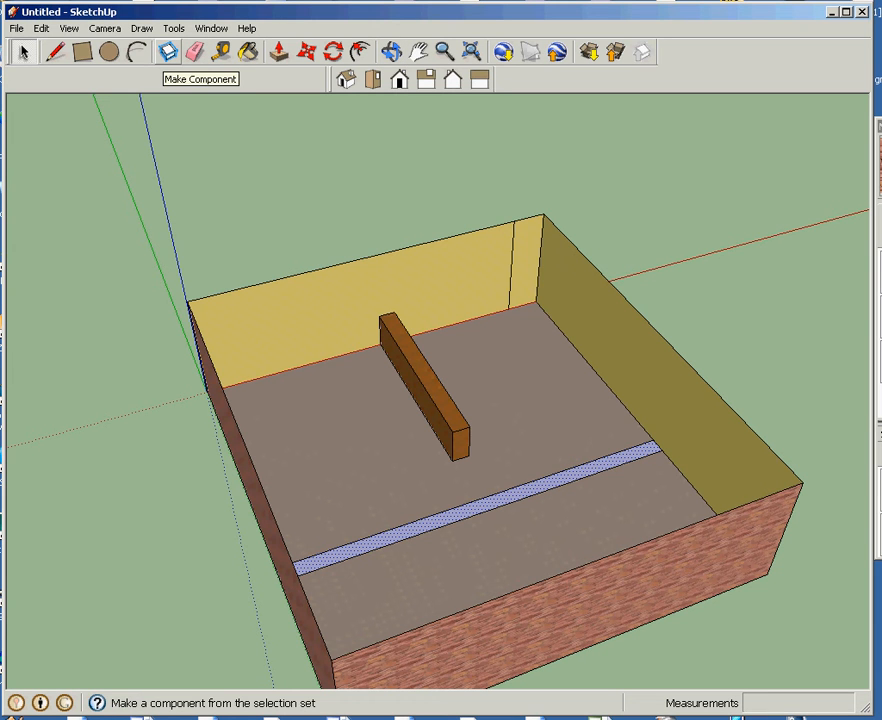
click(279, 52)
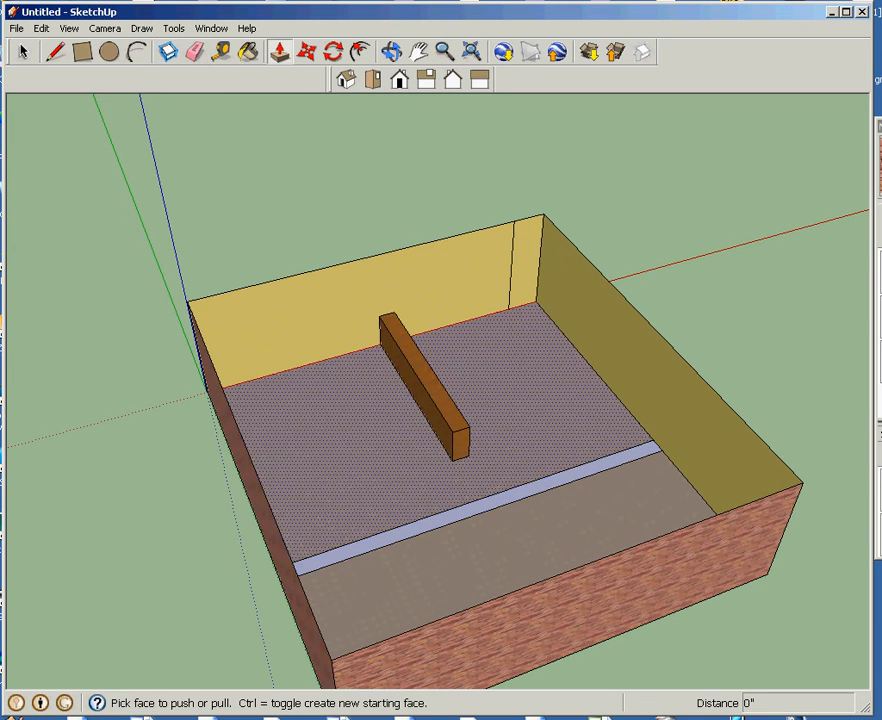
click(443, 513)
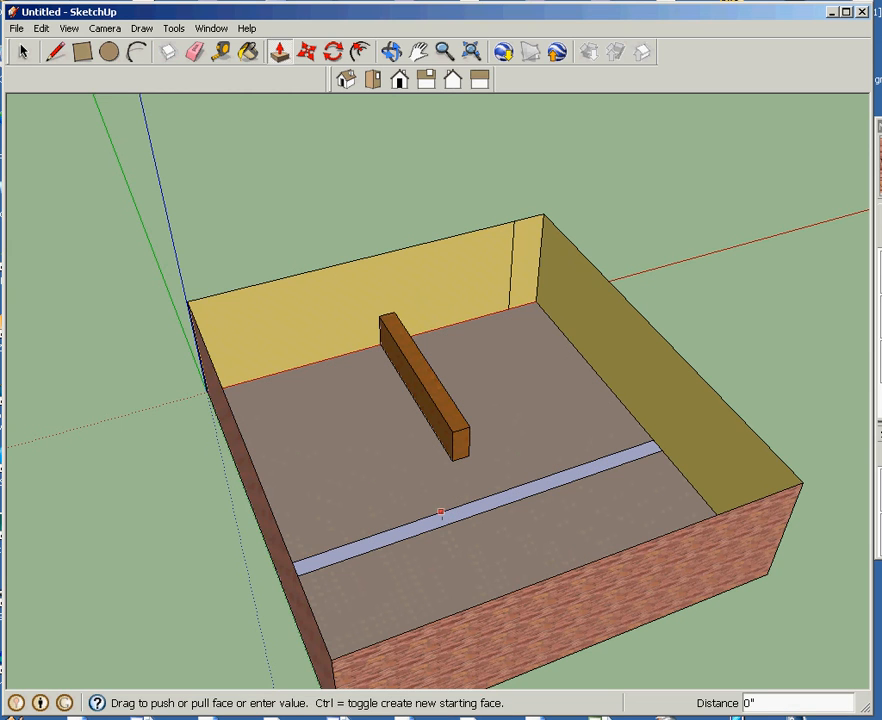
click(443, 513)
click(443, 513)
click(449, 523)
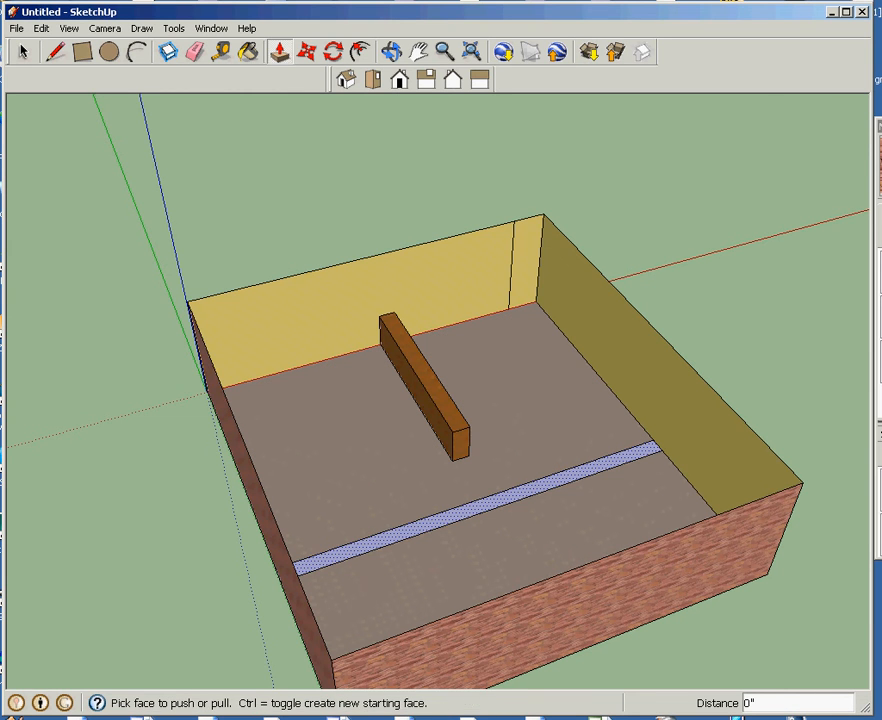
click(457, 511)
click(457, 511)
click(457, 509)
click(457, 509)
click(457, 509)
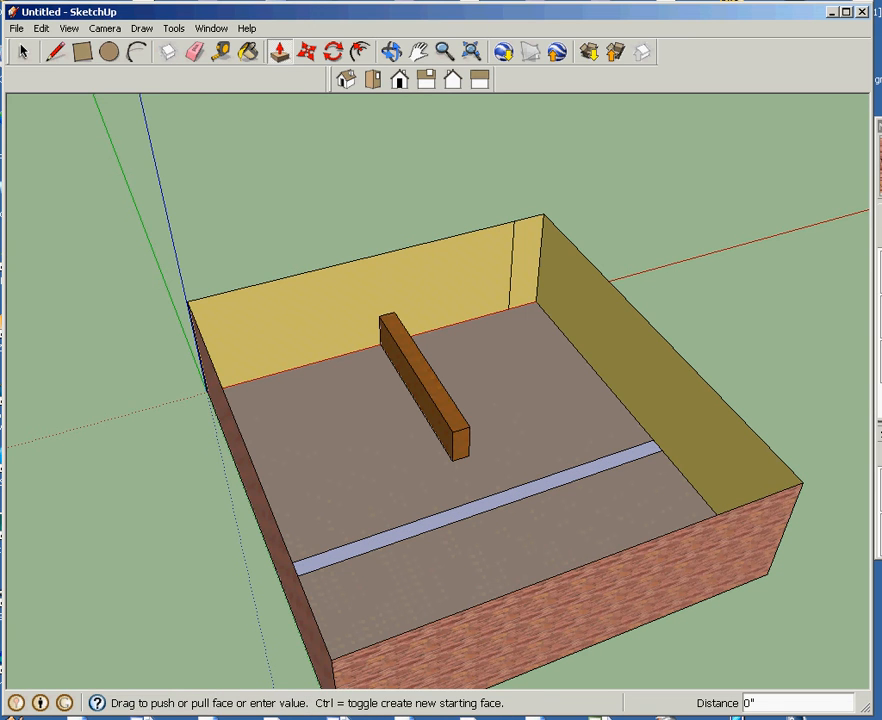
click(414, 535)
click(414, 535)
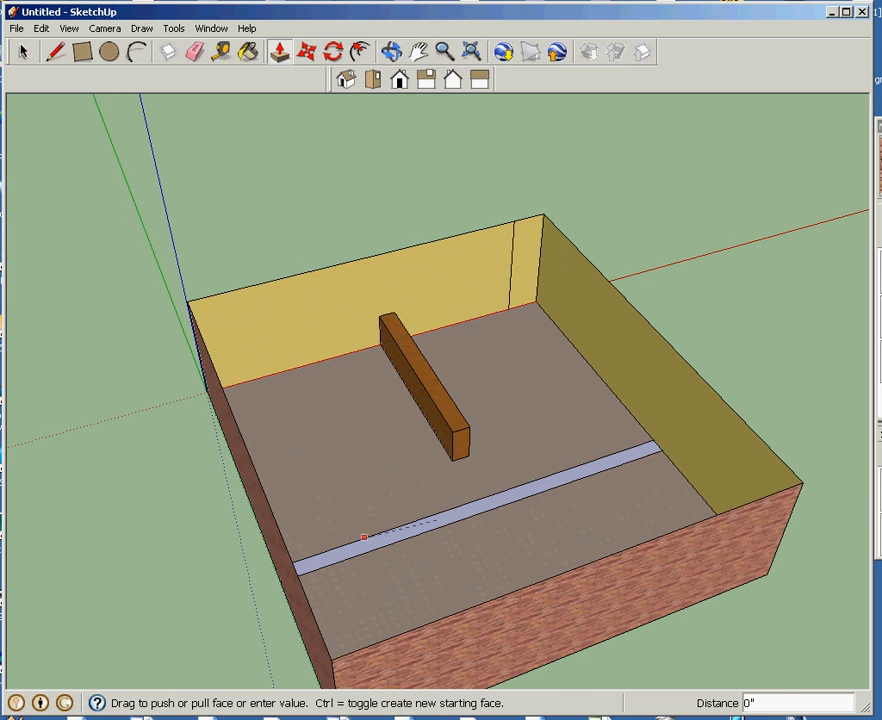
click(401, 416)
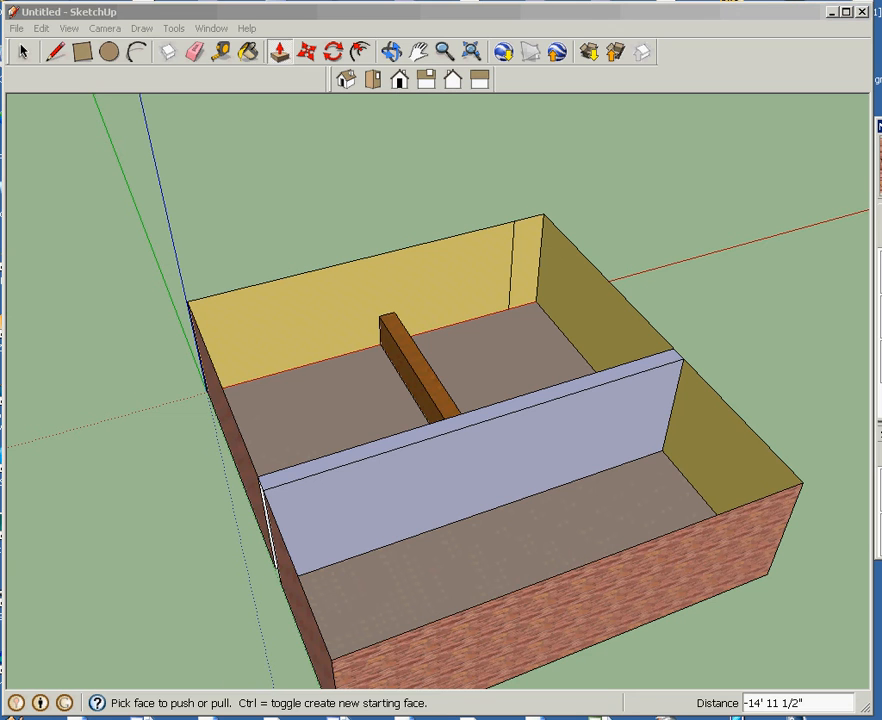
Step: Paint both long faces and the top of the partition wall with the yellow material used on the inner walls
key(b)
click(480, 470)
click(470, 417)
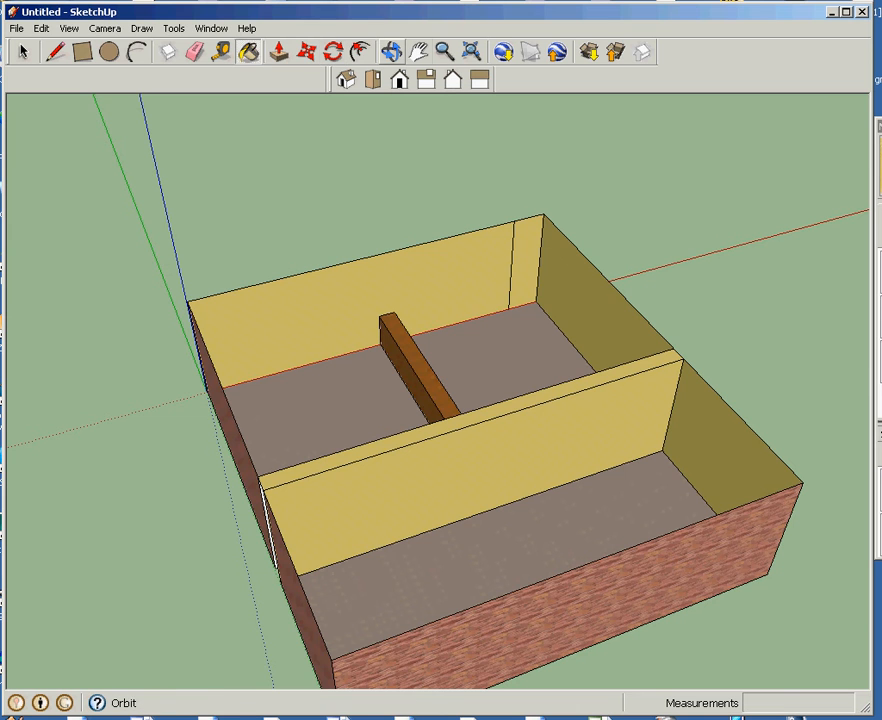
click(391, 51)
drag(300, 420, 620, 418)
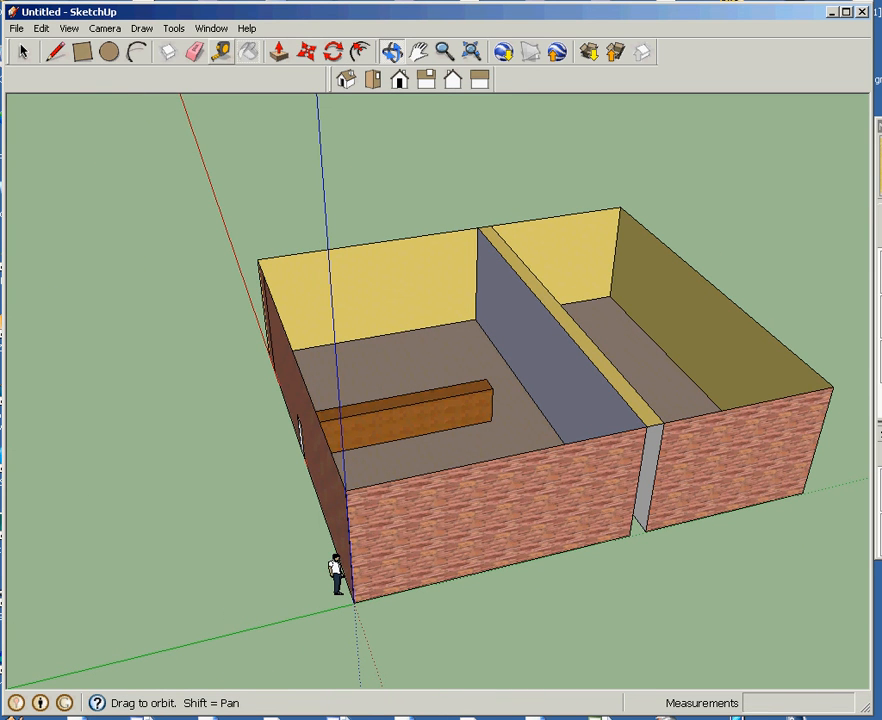
click(248, 51)
click(549, 355)
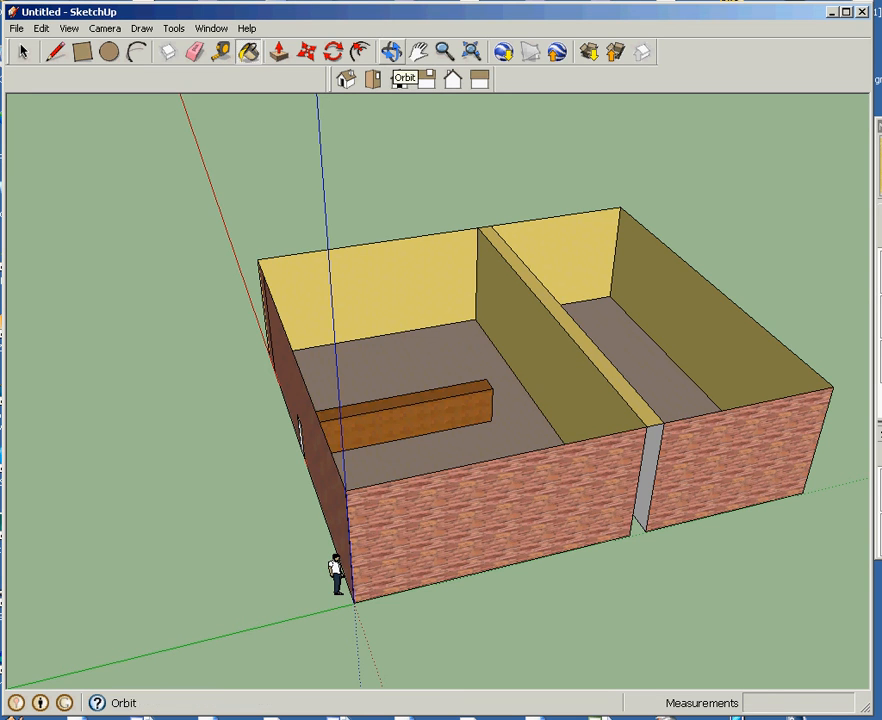
Step: Draw an upright window rectangle about 10' 8" high and 4' 11" wide on the larger section of the stone wall, near the blue axis
click(391, 51)
drag(450, 450, 378, 273)
click(83, 51)
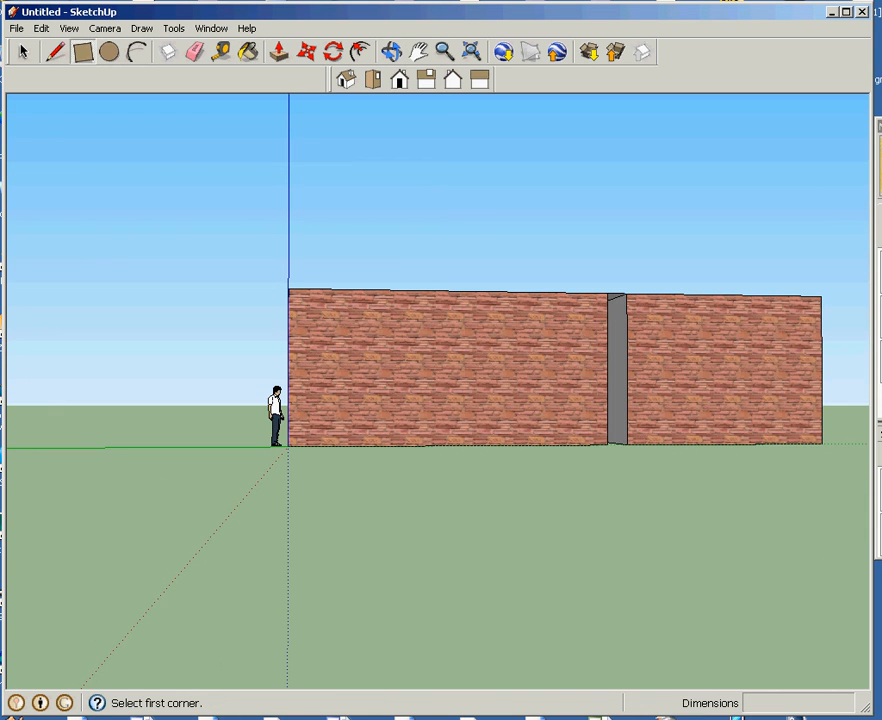
click(311, 310)
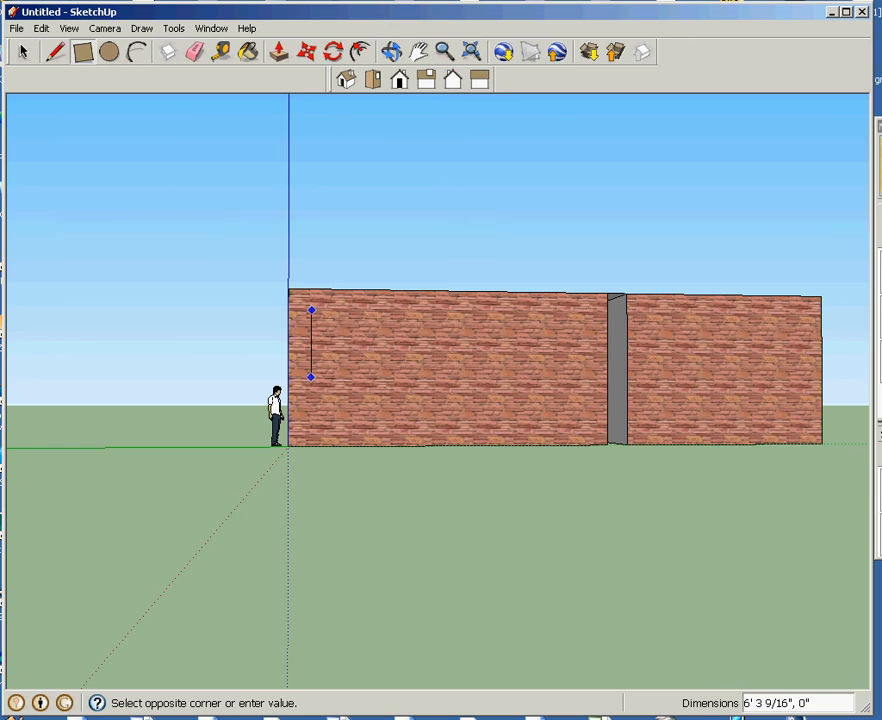
click(364, 421)
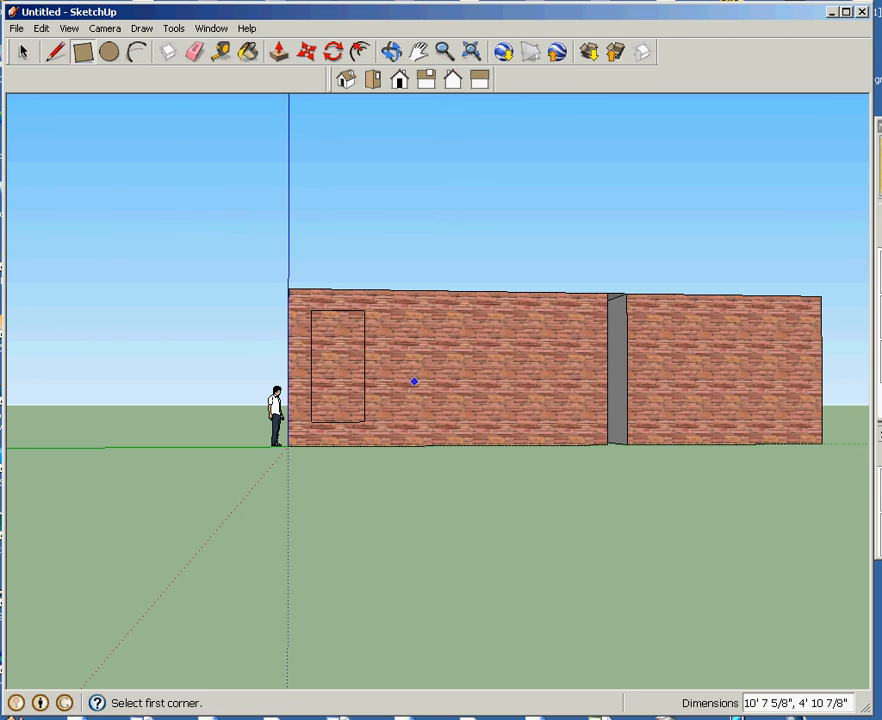
Step: Try opening the window by deleting the rectangle's face, and undo the deletion
key(space)
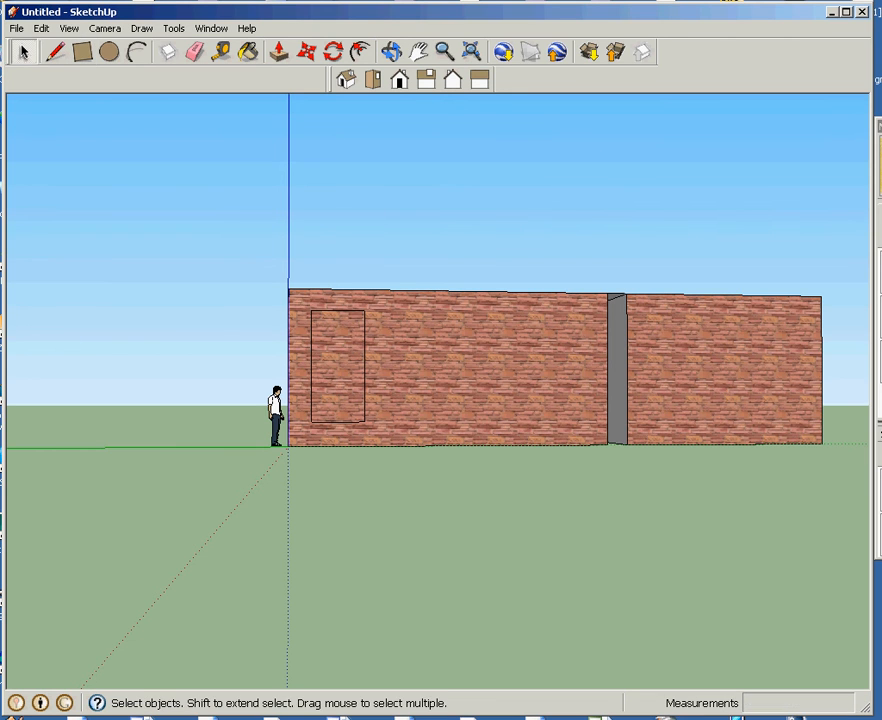
click(338, 366)
key(Delete)
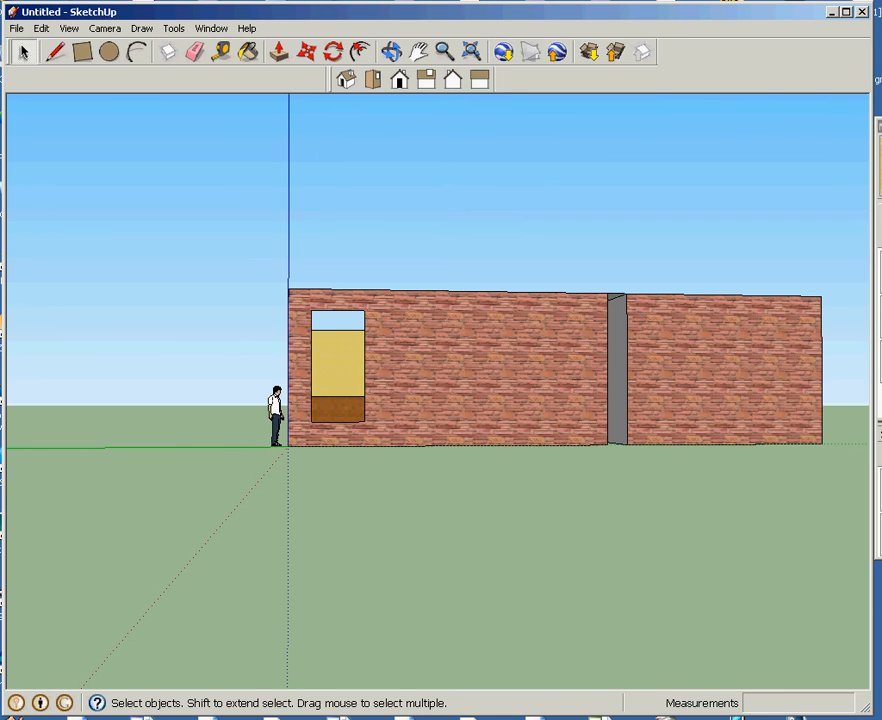
click(41, 28)
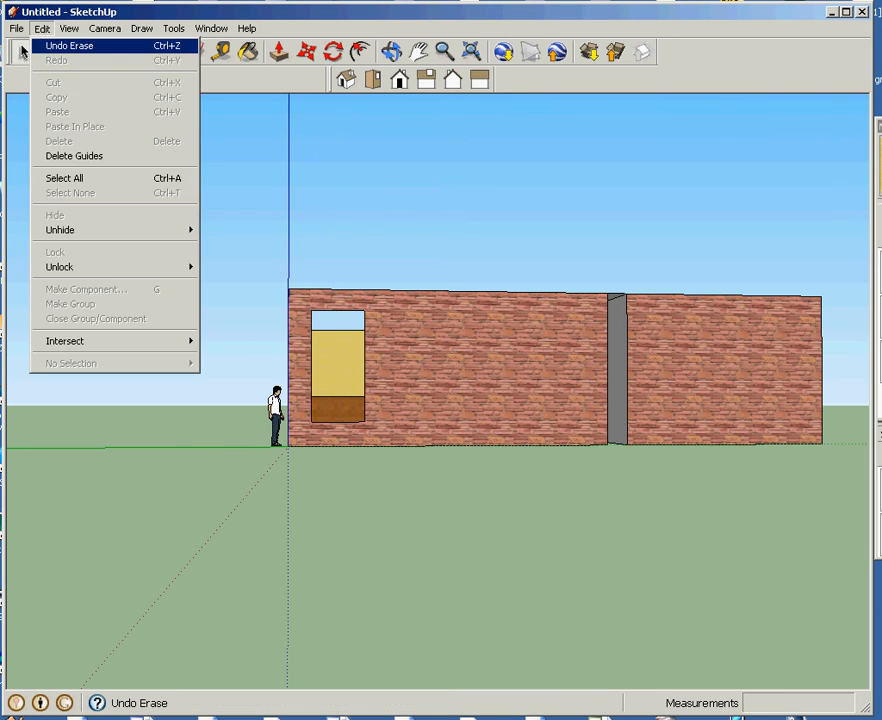
click(62, 45)
Step: Paint the window rectangle's face with a translucent glass material
click(338, 366)
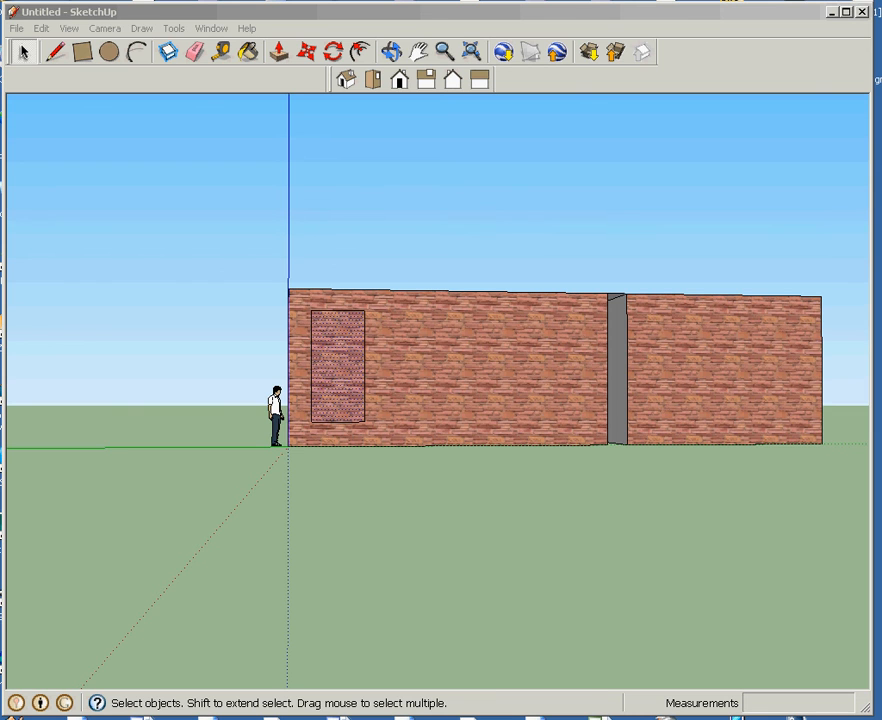
key(b)
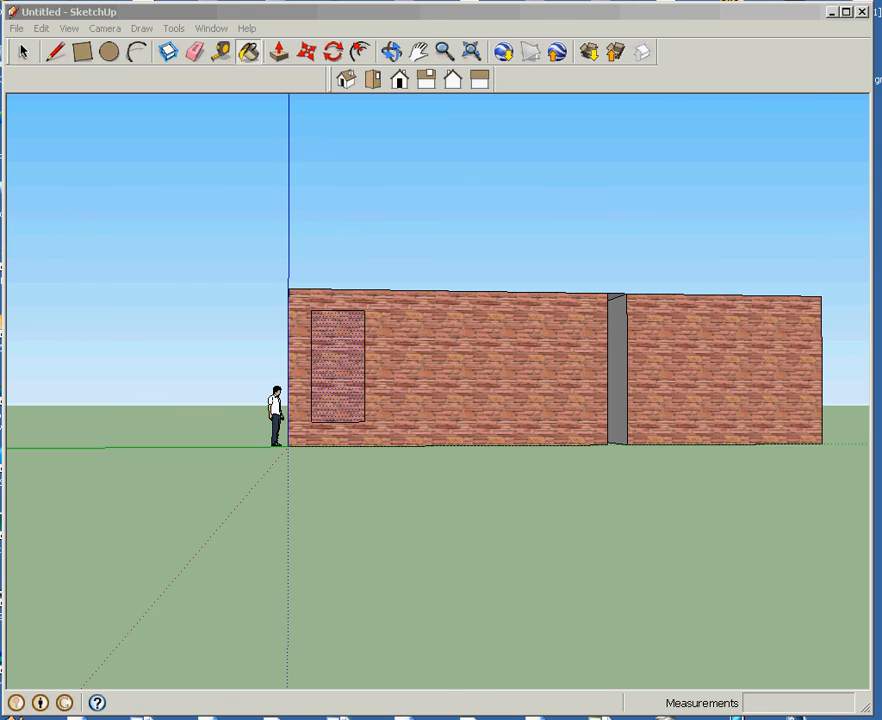
key(alt)
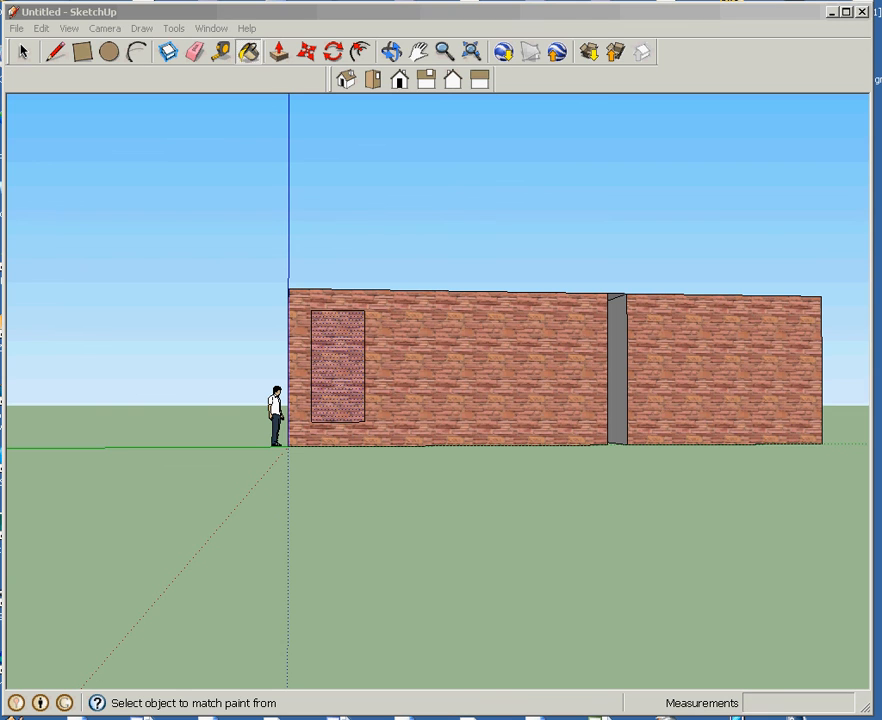
click(338, 366)
key(space)
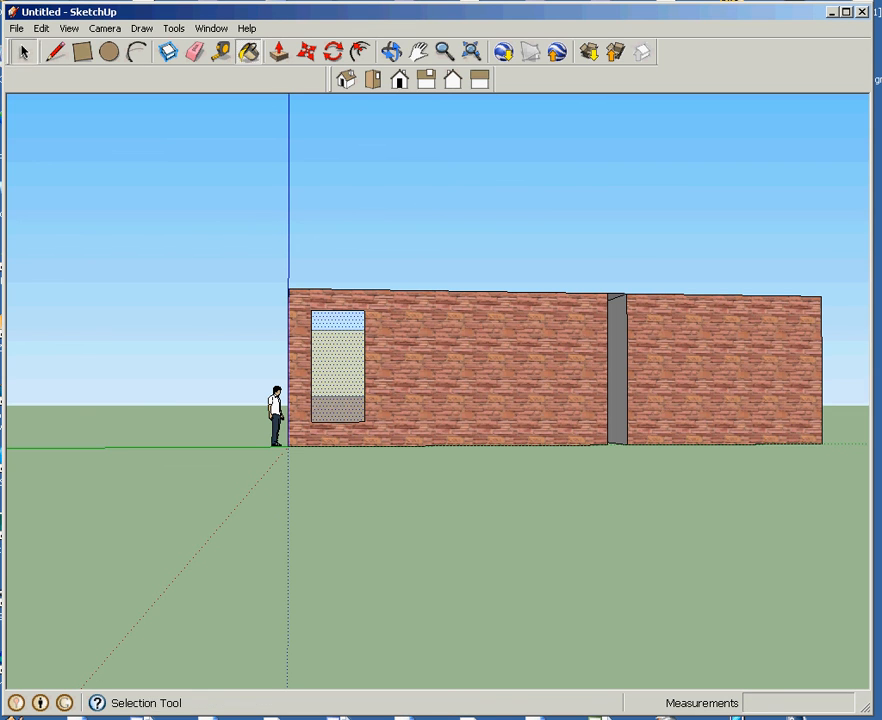
Step: Copy the selected glass window face on the stone wall and paste it in place
key(r)
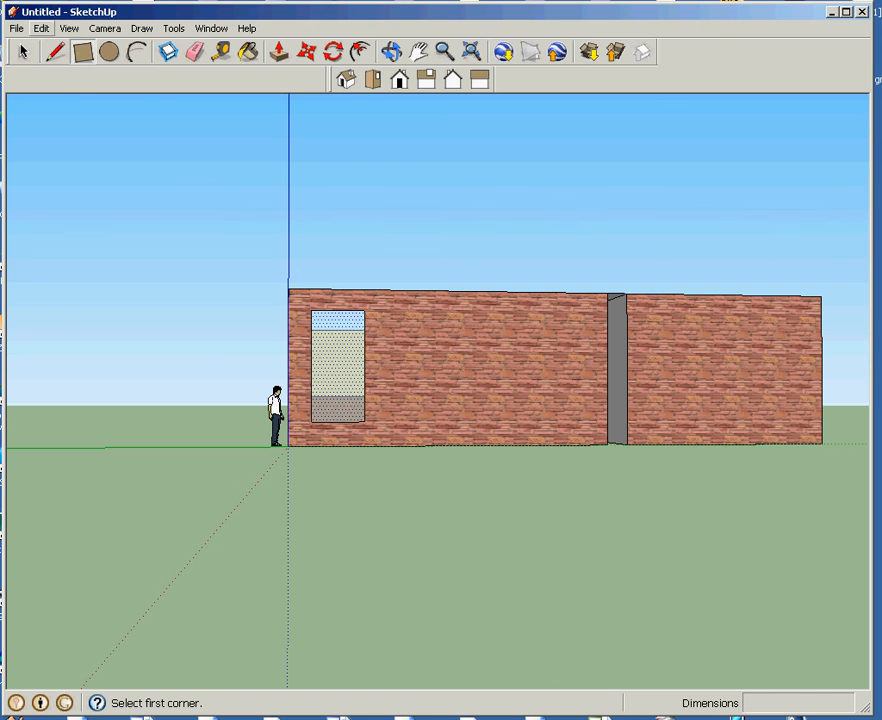
click(41, 28)
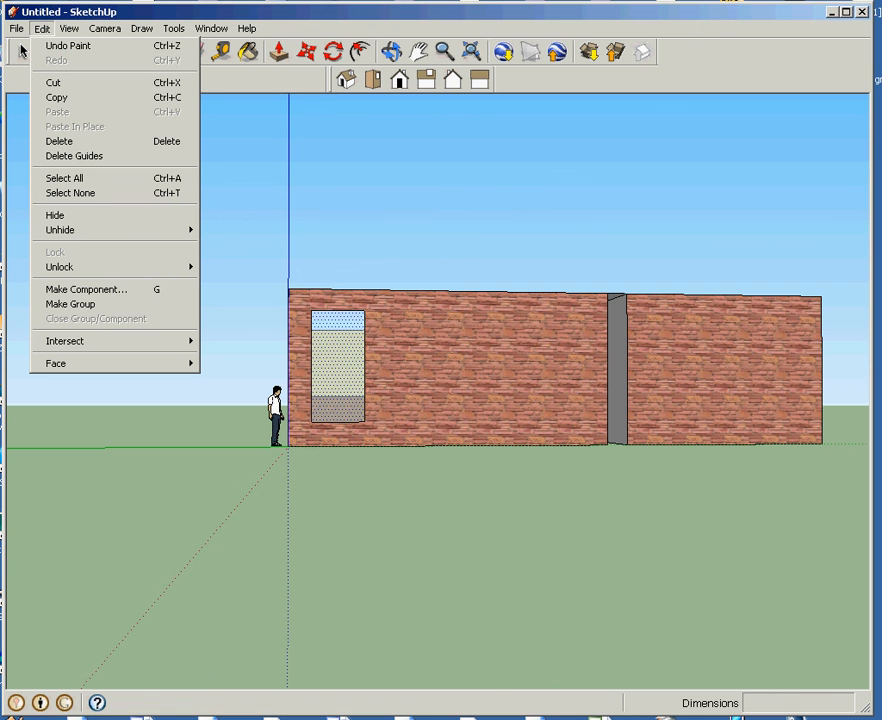
click(57, 97)
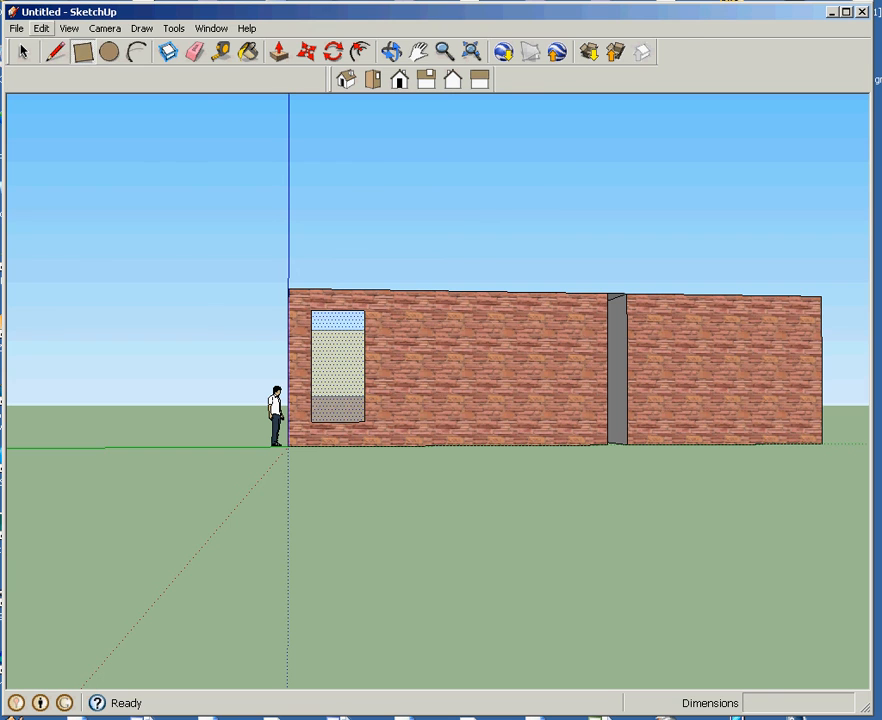
click(41, 28)
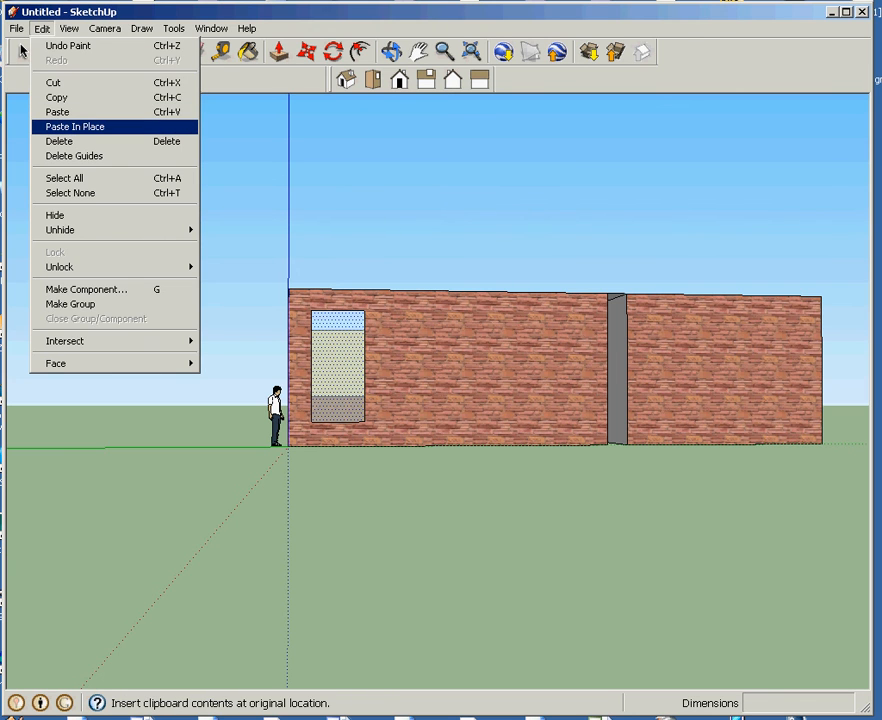
click(75, 126)
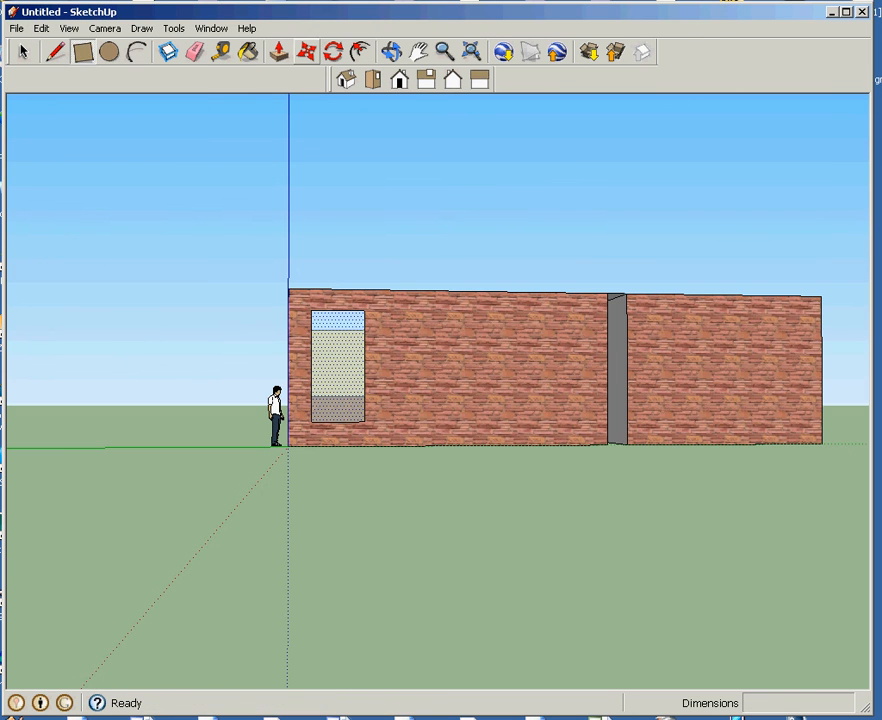
Step: Move the glass window about 3" along the stone wall, away from the blue axis
key(m)
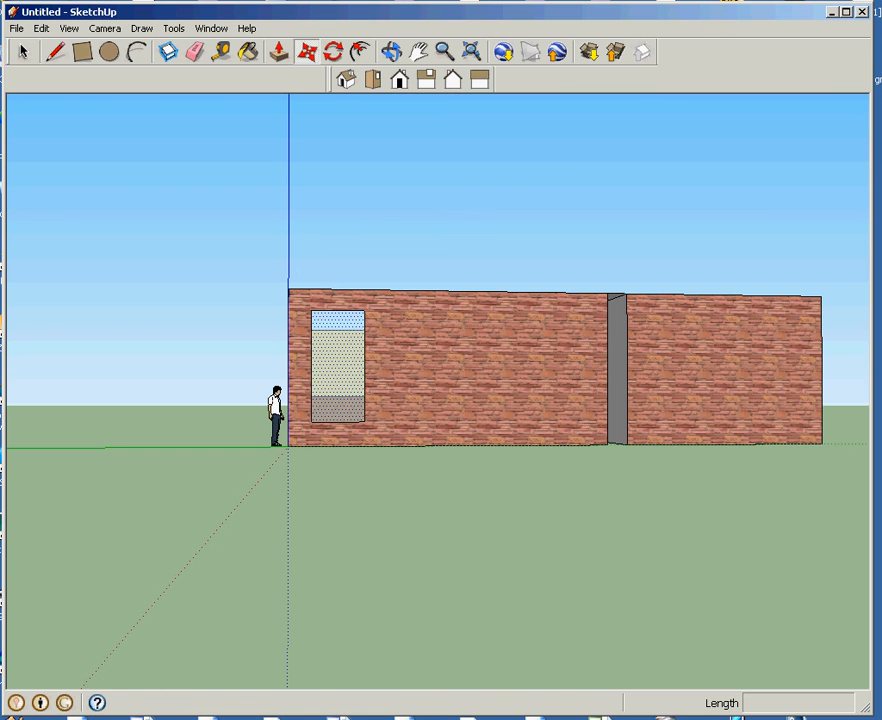
click(339, 378)
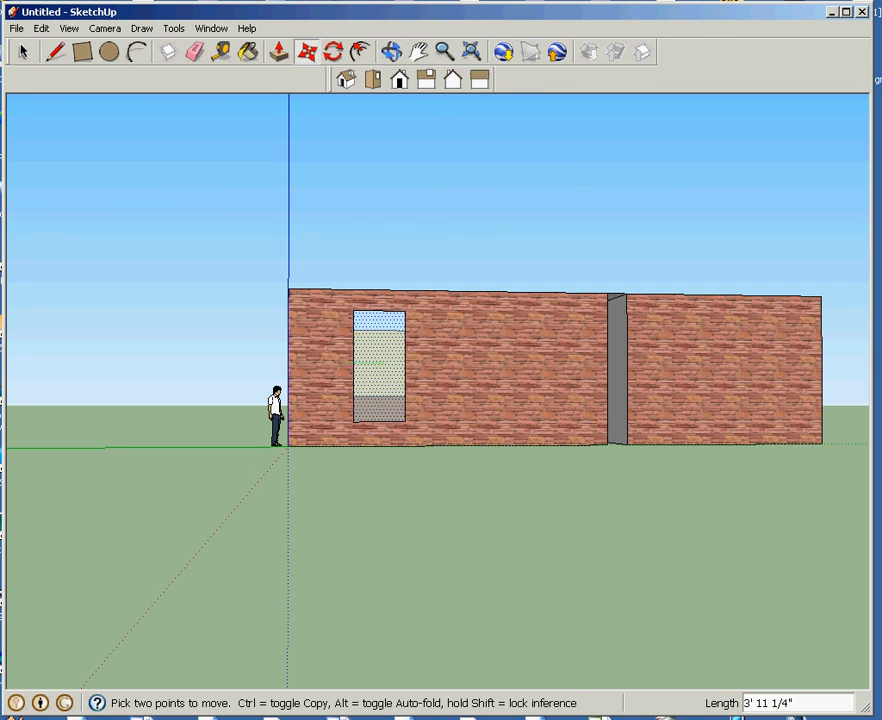
click(342, 362)
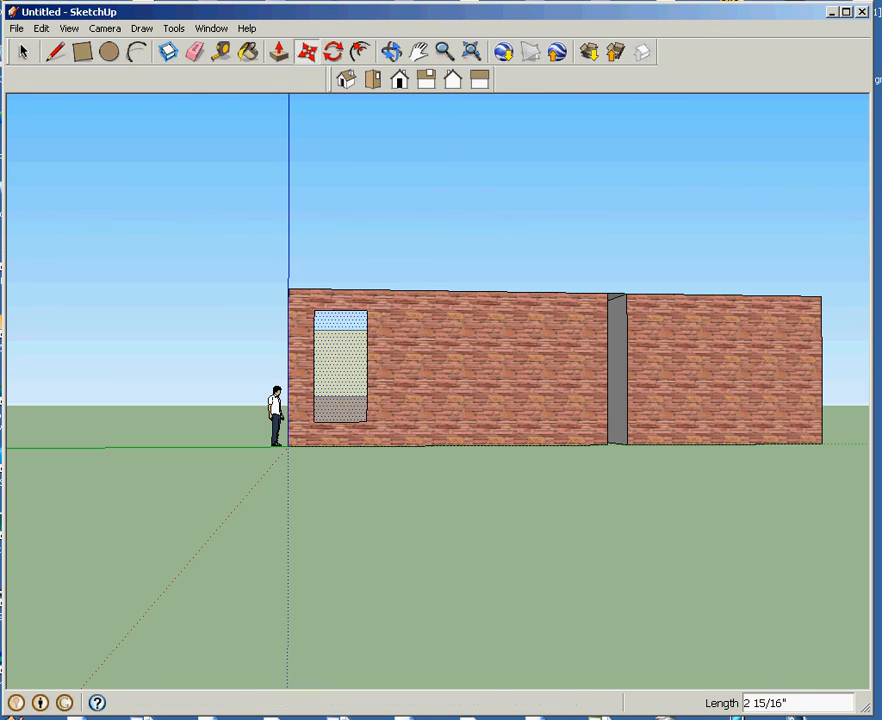
click(344, 362)
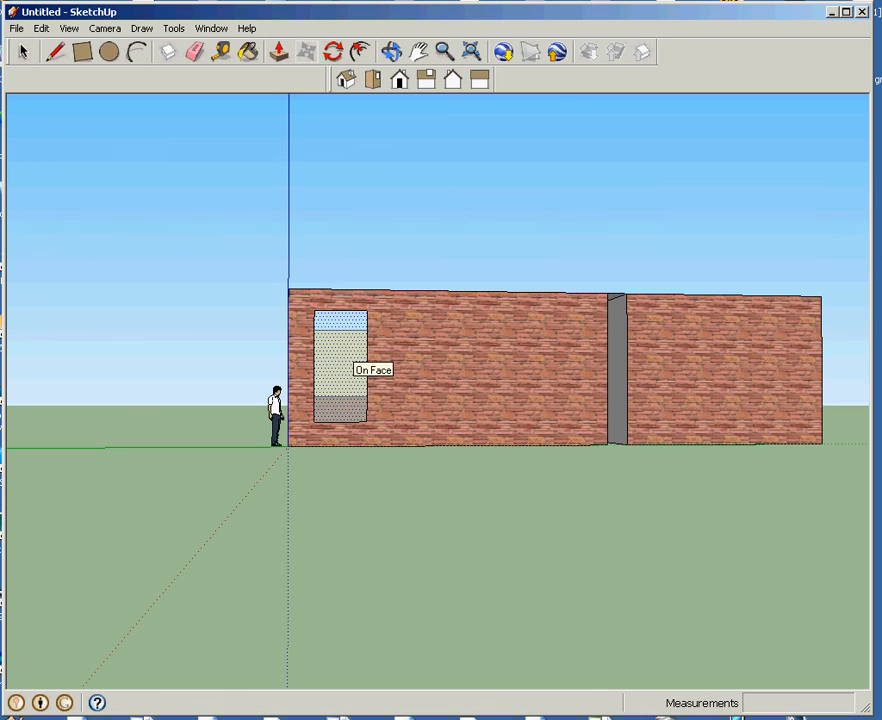
Step: Paste three copies of the glass window in a spaced row along the larger section of the stone wall, level with the original
key(ctrl+v)
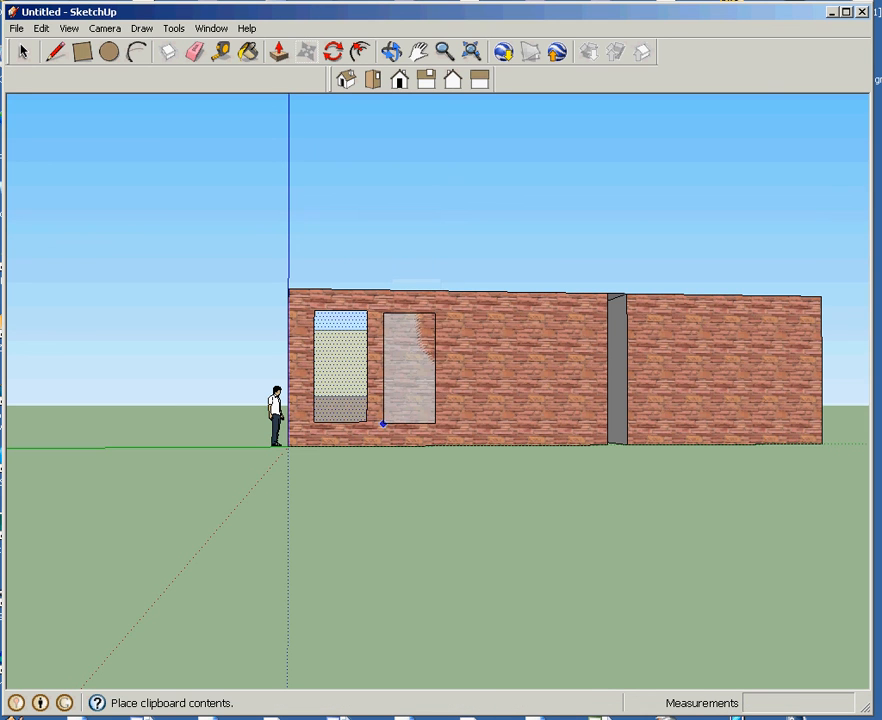
click(382, 424)
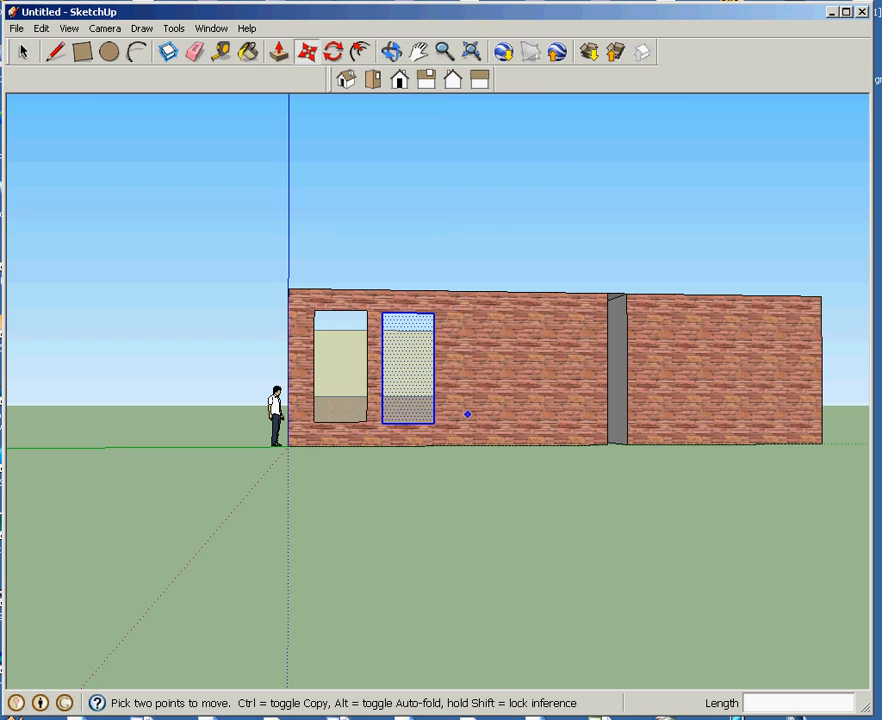
key(ctrl+v)
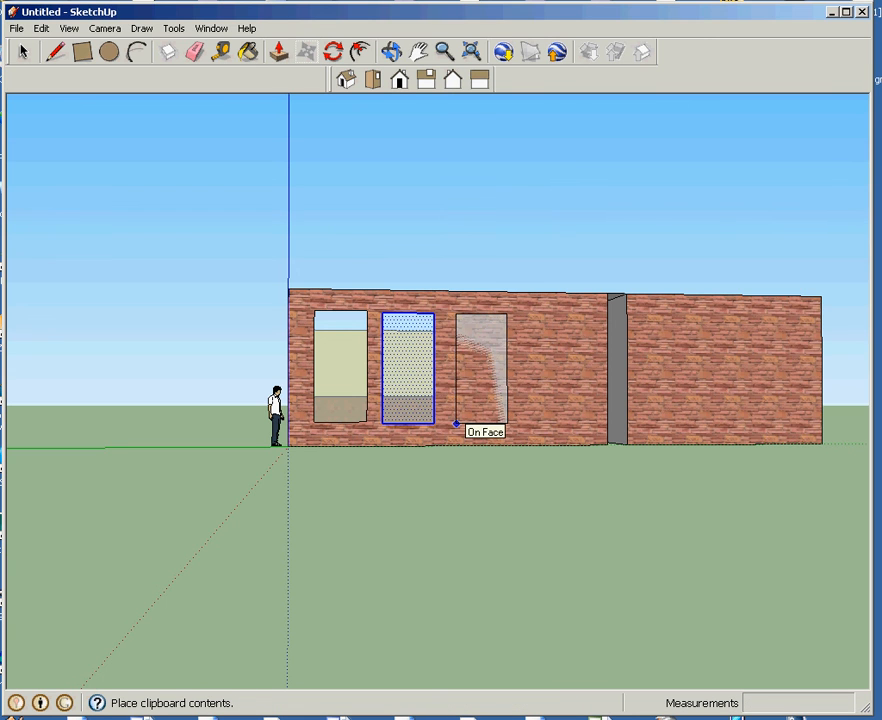
click(456, 424)
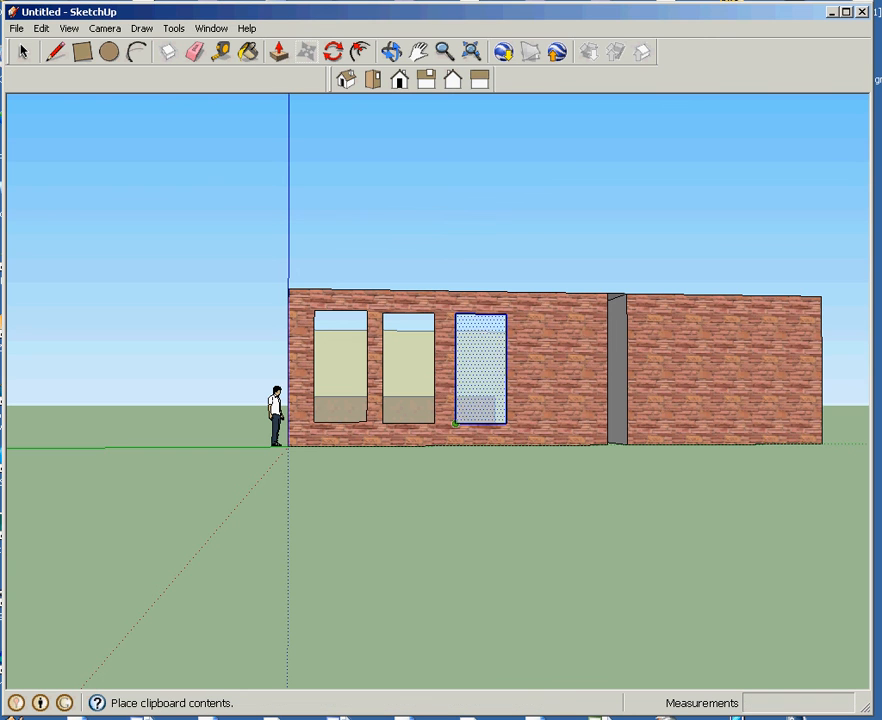
key(ctrl+v)
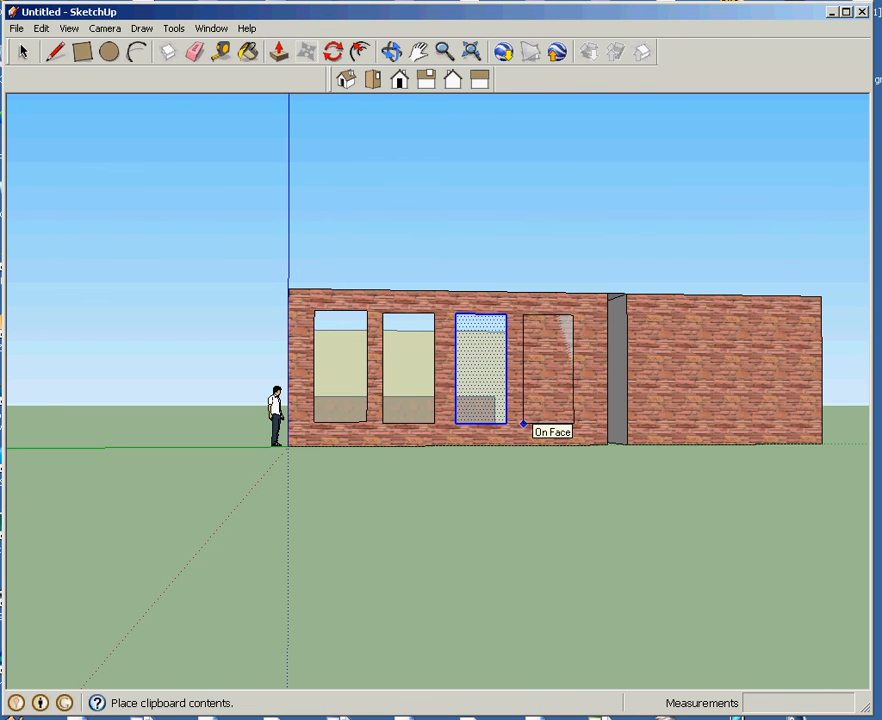
click(522, 424)
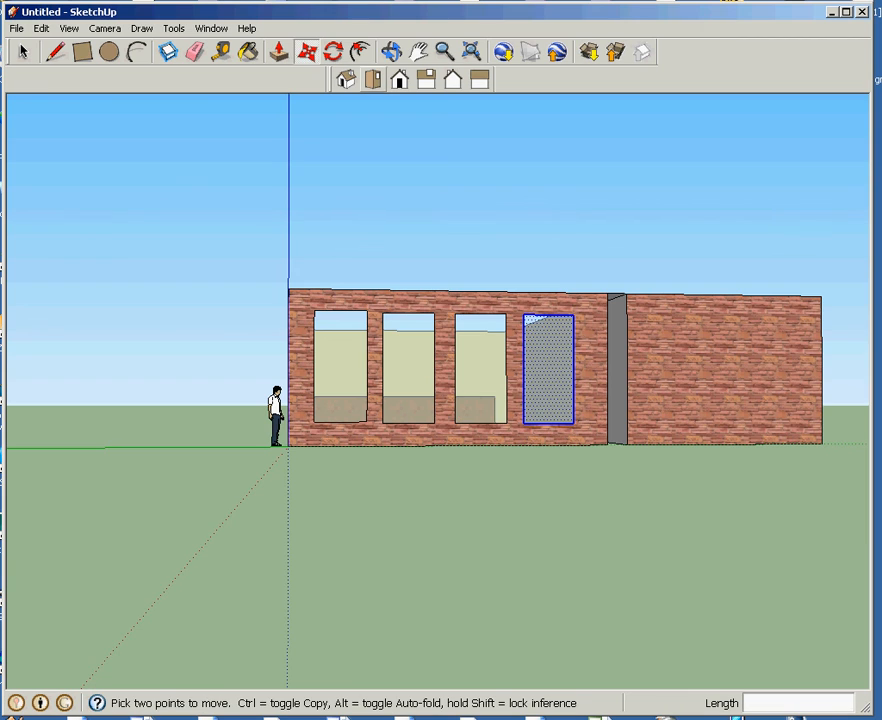
Step: Paint the inner faces of all four windows on the yellow interior wall with the translucent glass material
click(392, 52)
drag(441, 300, 300, 460)
middle_drag(600, 430, 340, 314)
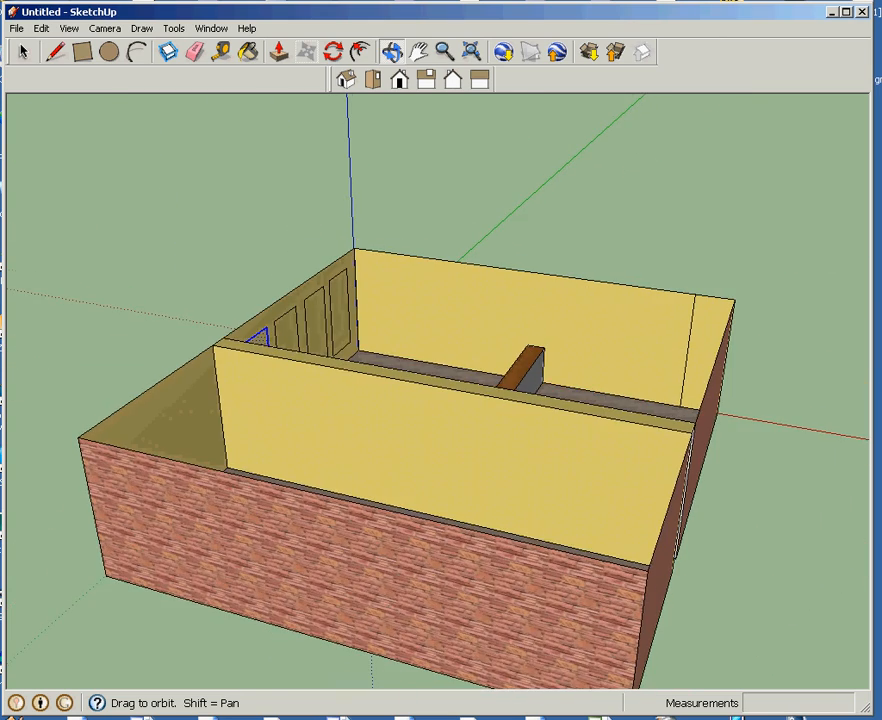
middle_drag(440, 380, 280, 430)
middle_drag(440, 380, 400, 372)
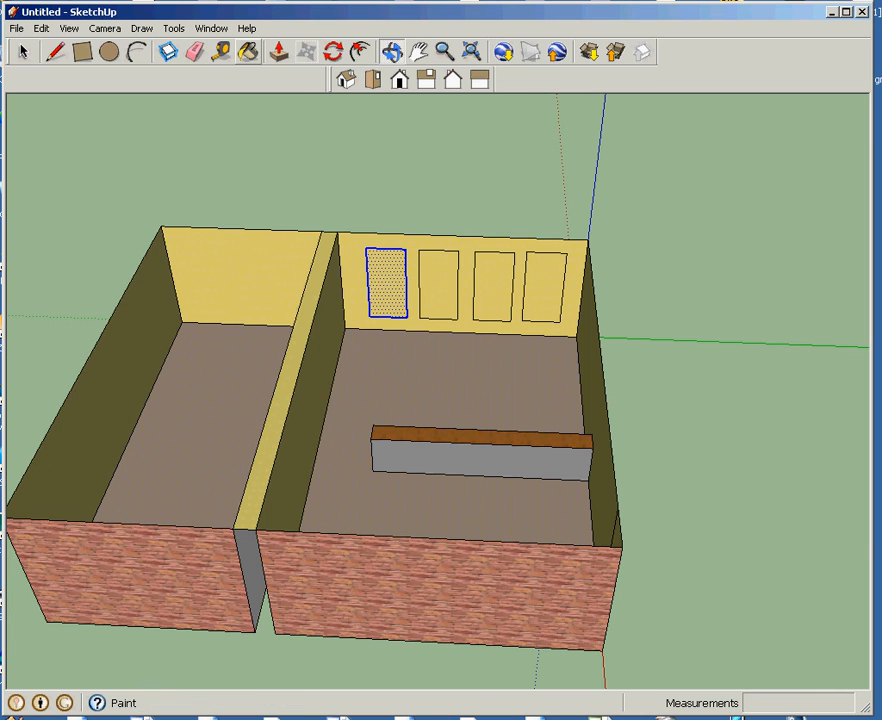
click(248, 52)
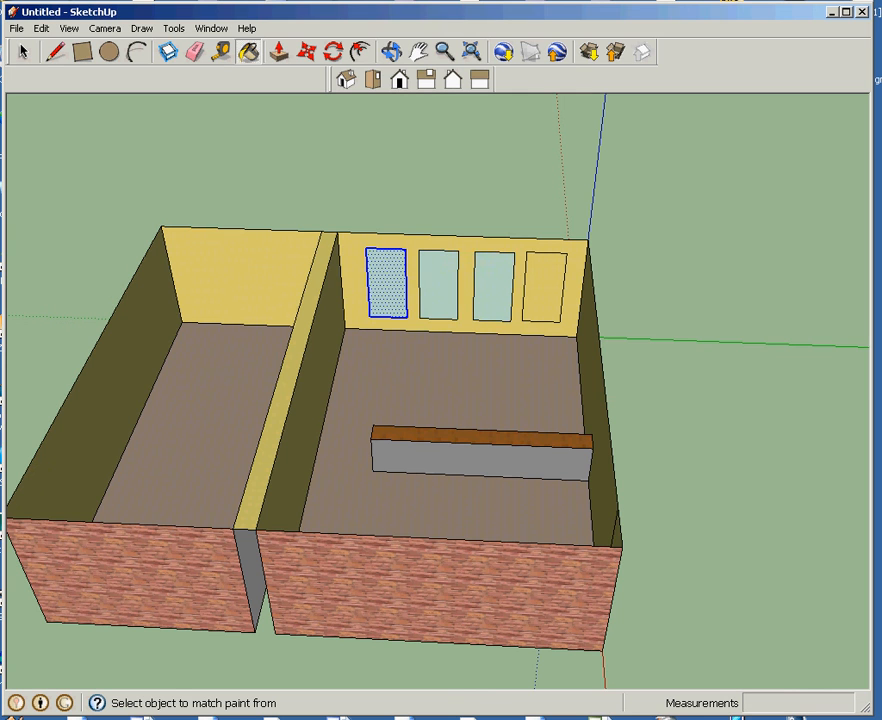
click(22, 52)
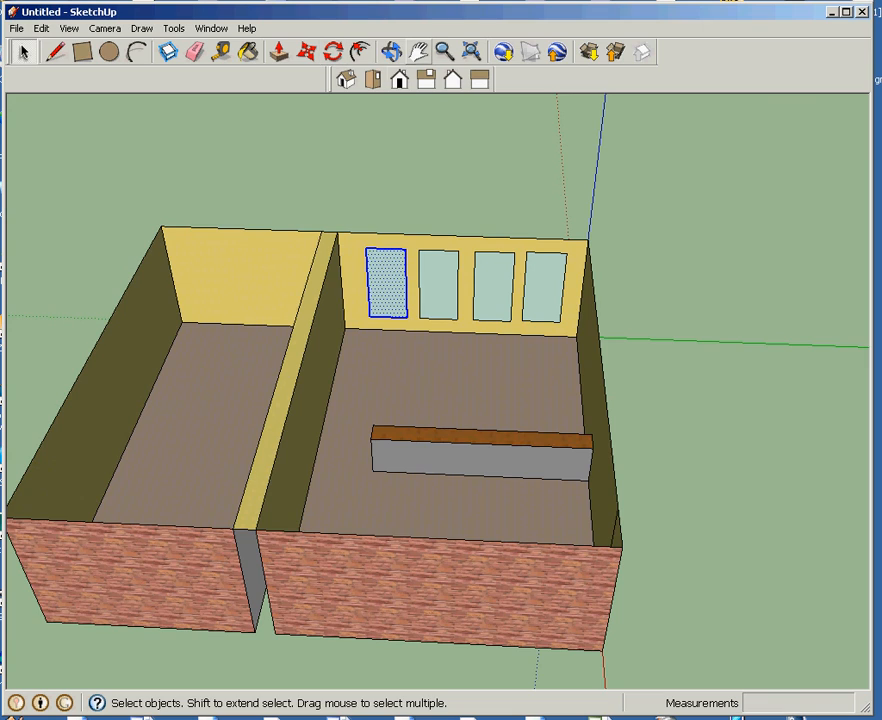
key(o)
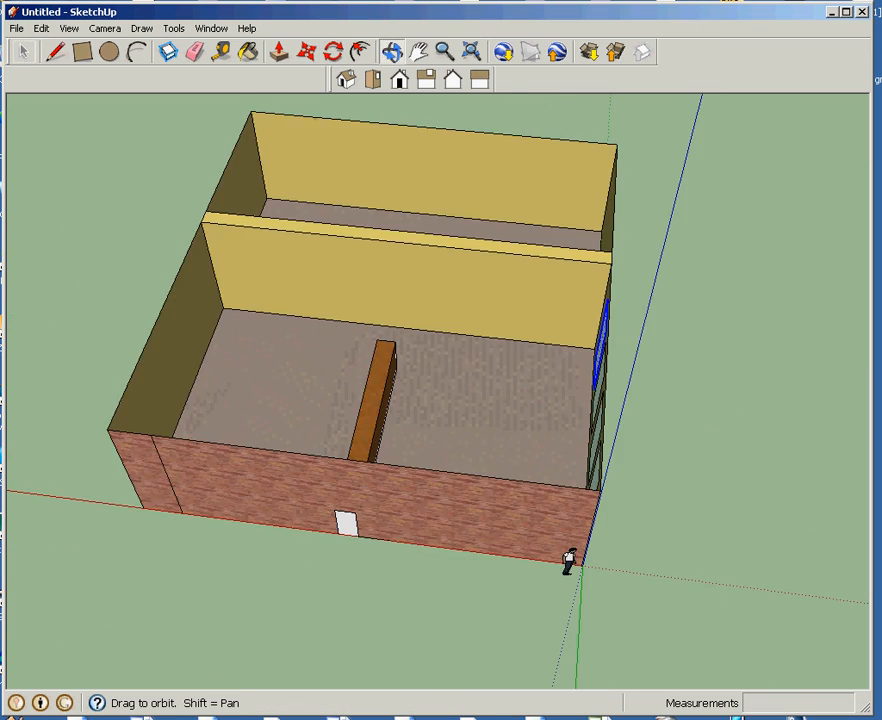